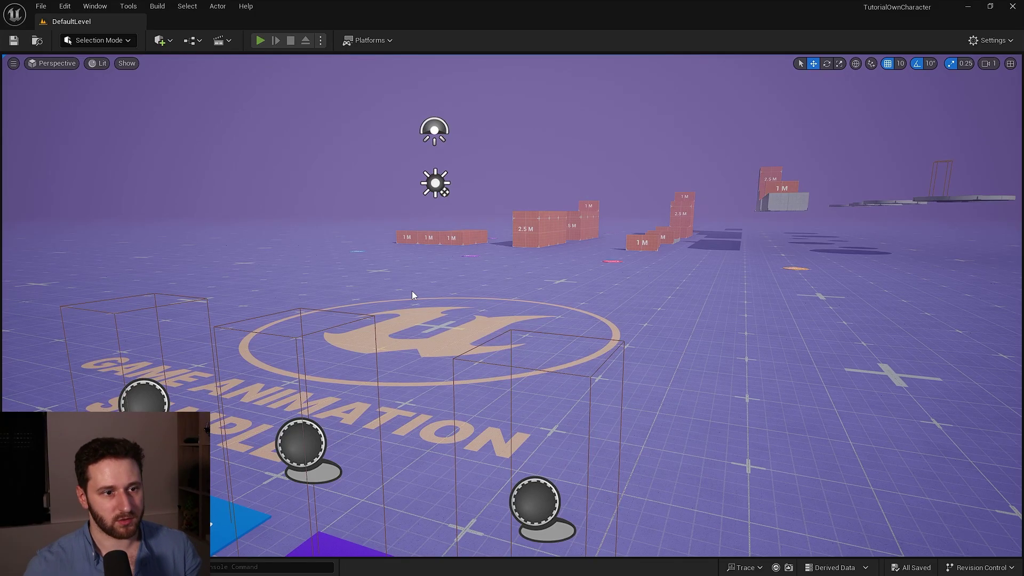
Step: Play-test the level, running the bunny forward and jumping it over the boxes, then stop
key(alt+p)
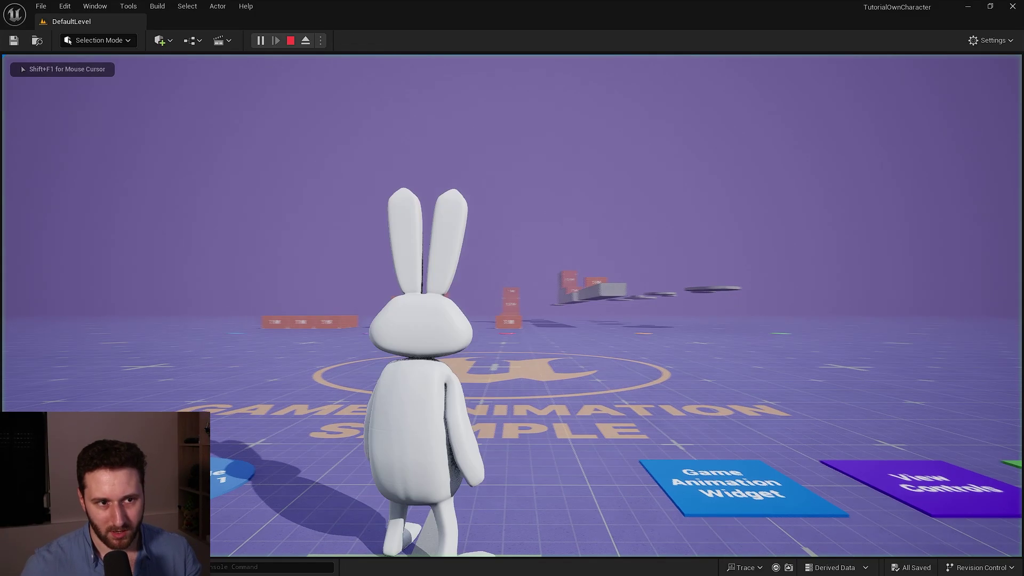
key(w)
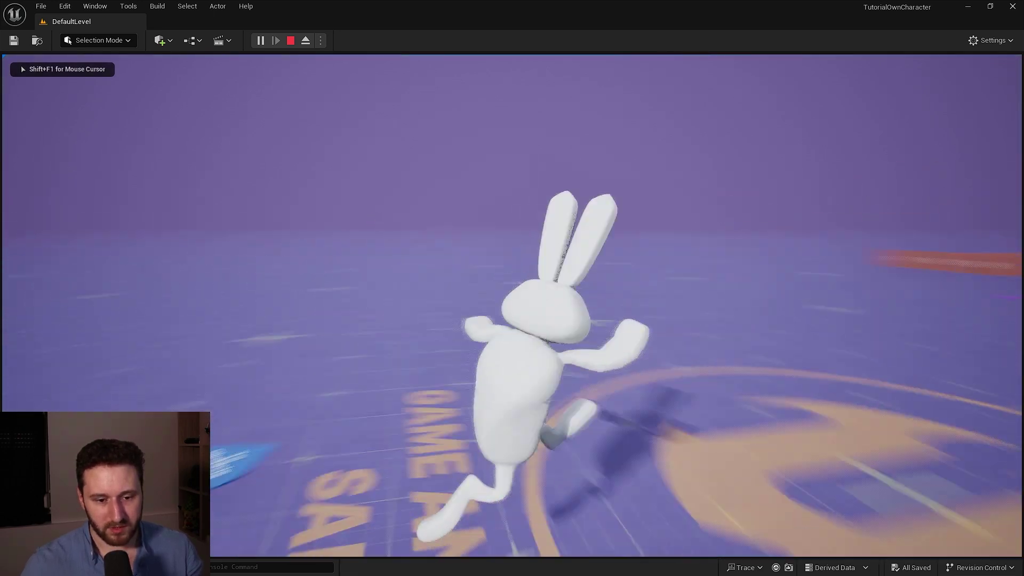
key(w)
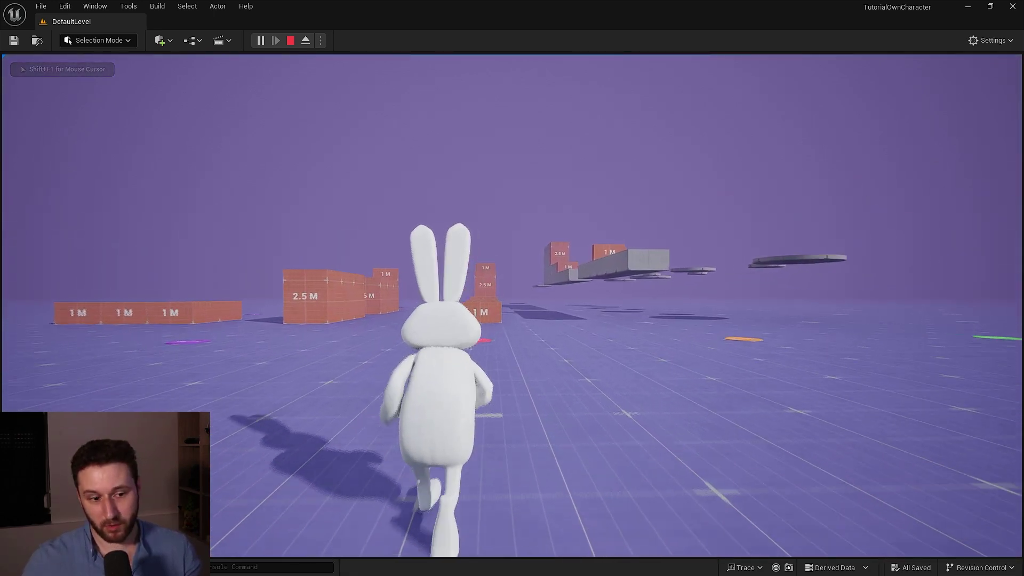
key(w)
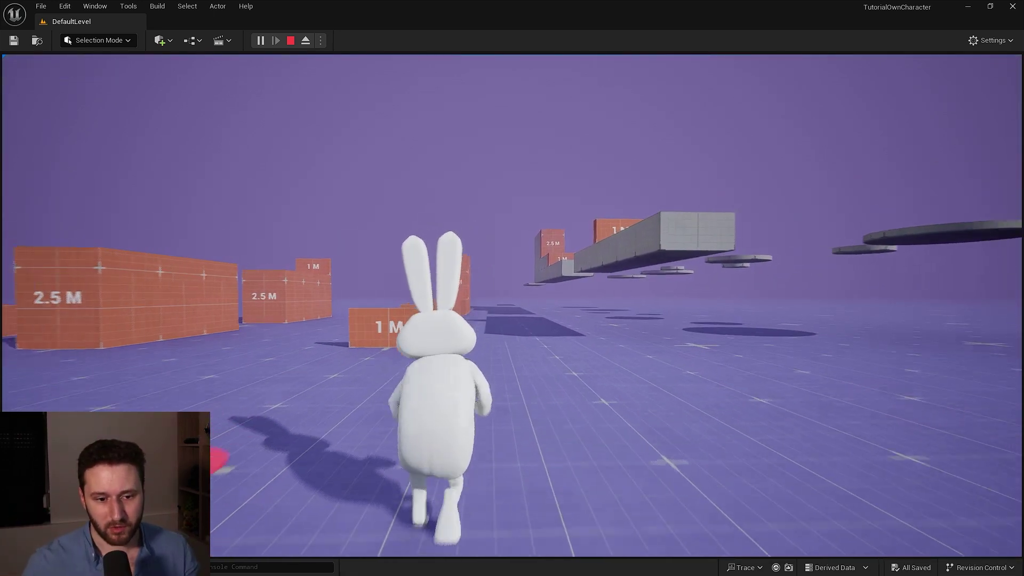
key(w)
key(space)
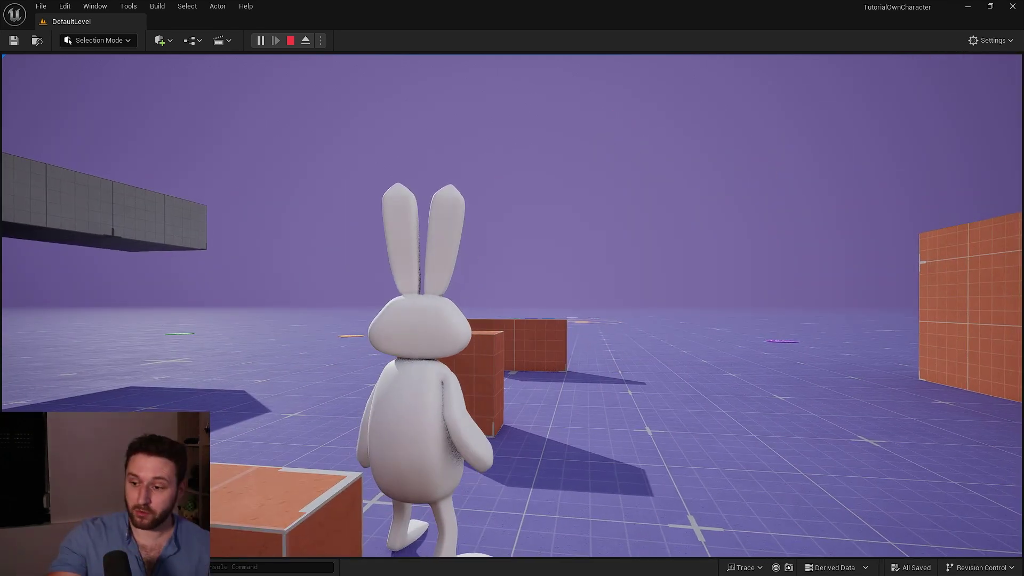
key(shift+F1)
Step: End the play session and open CBP_SandboxCharacter_Bunny from Blueprints > RetargetedCharacters
click(290, 40)
key(ctrl+space)
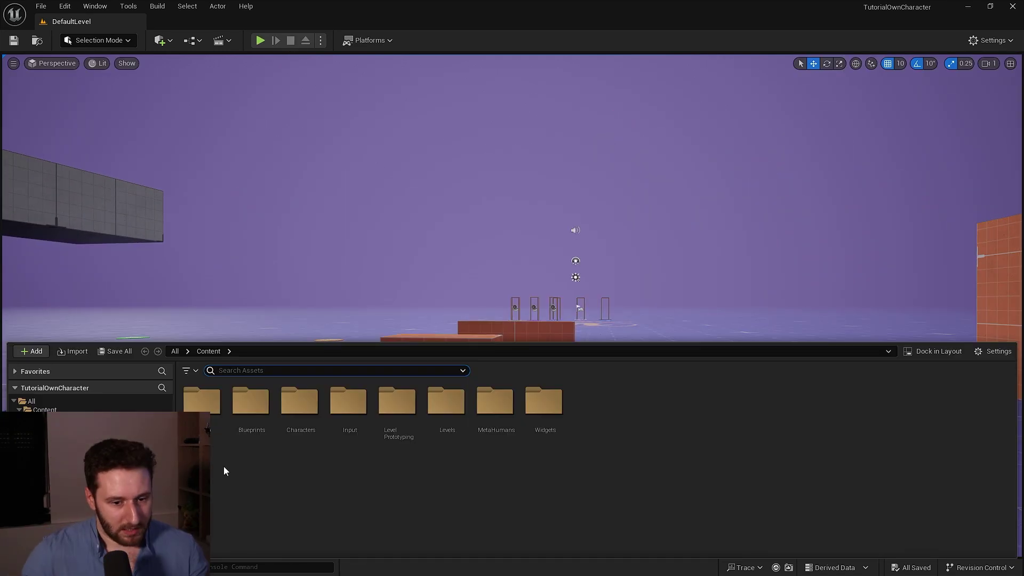
double_click(262, 427)
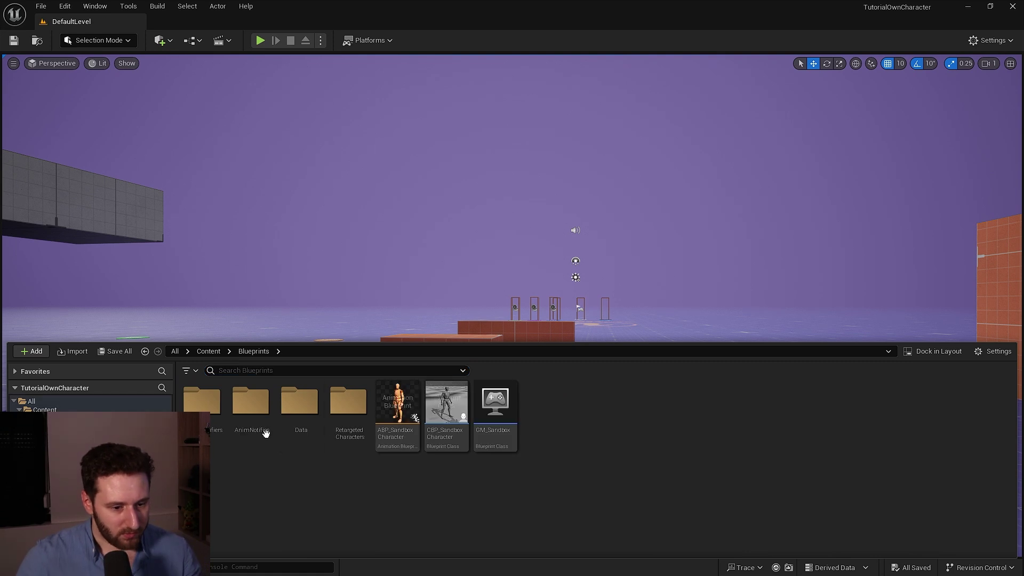
double_click(349, 427)
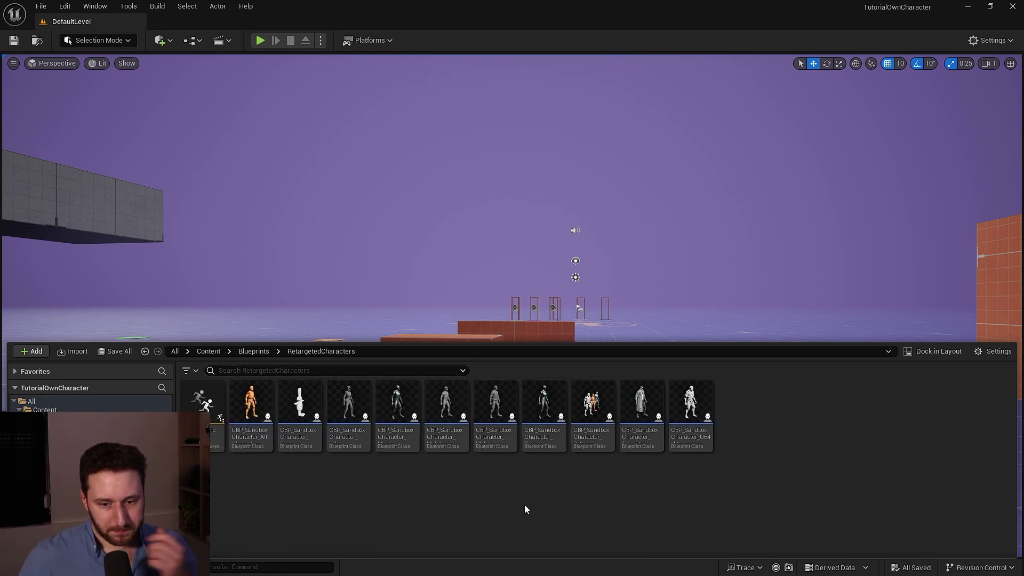
click(307, 419)
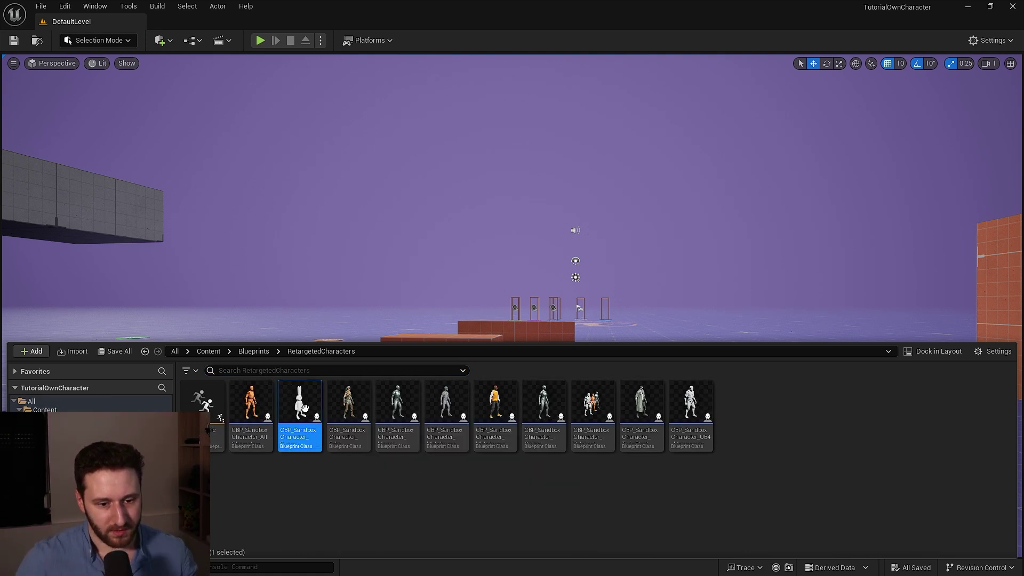
double_click(307, 419)
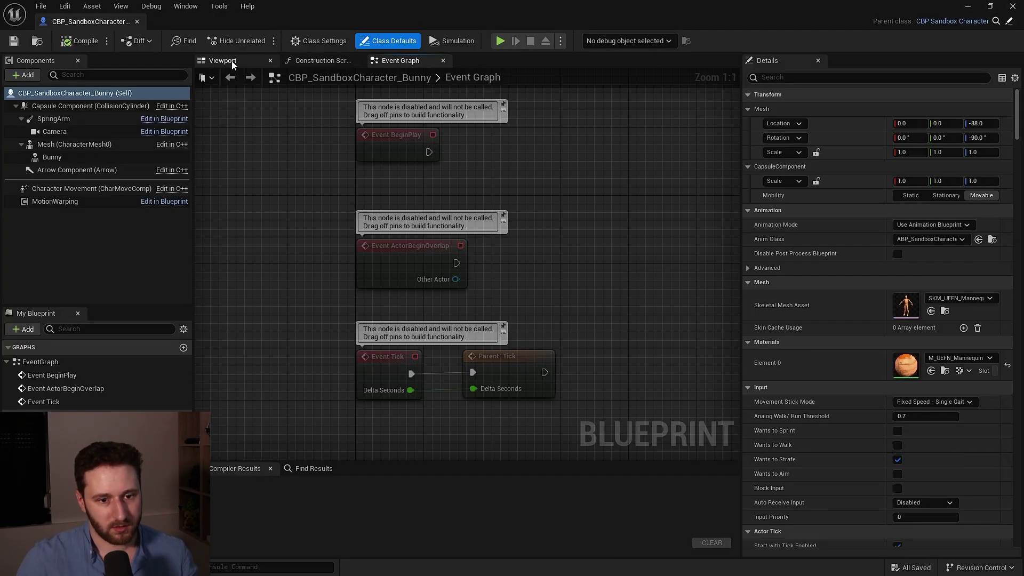
Step: View the bunny in the blueprint viewport, close the editor, and bring up the bunny blueprint's context menu
click(232, 61)
click(137, 21)
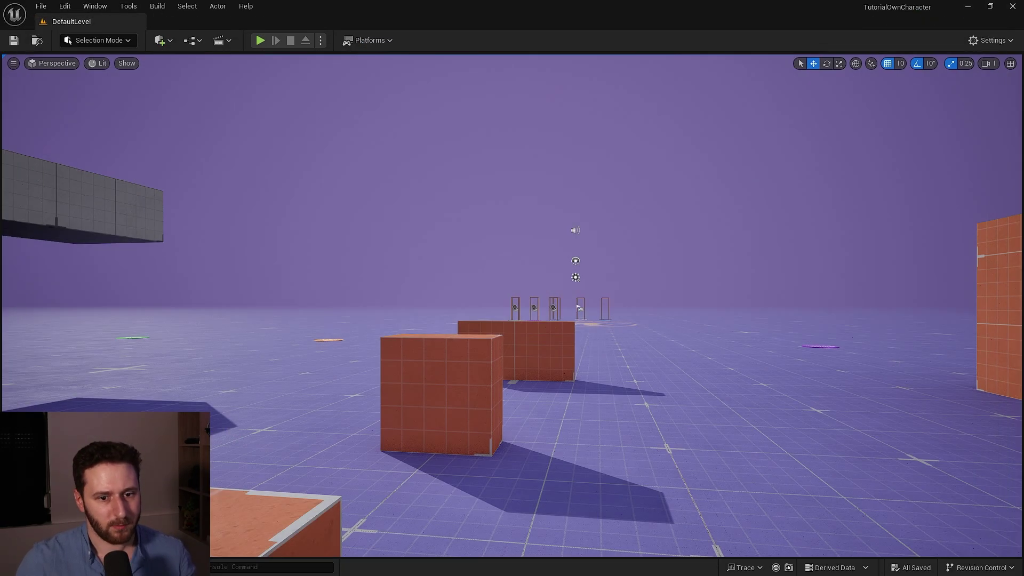
key(ctrl+space)
right_click(299, 415)
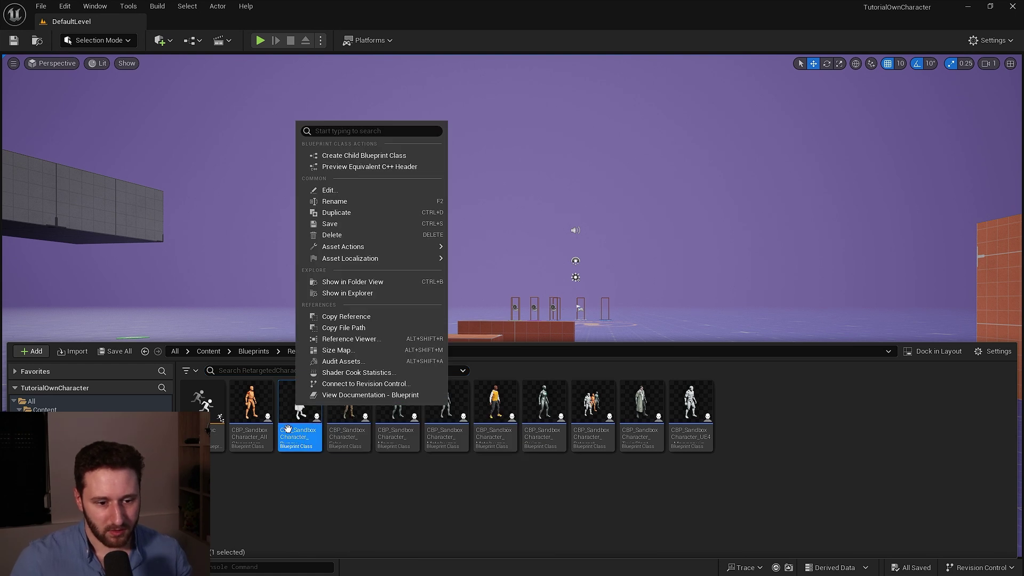
Step: Choose Asset Actions > Migrate for the bunny blueprint and accept the Asset Report list
mouse_move(350, 247)
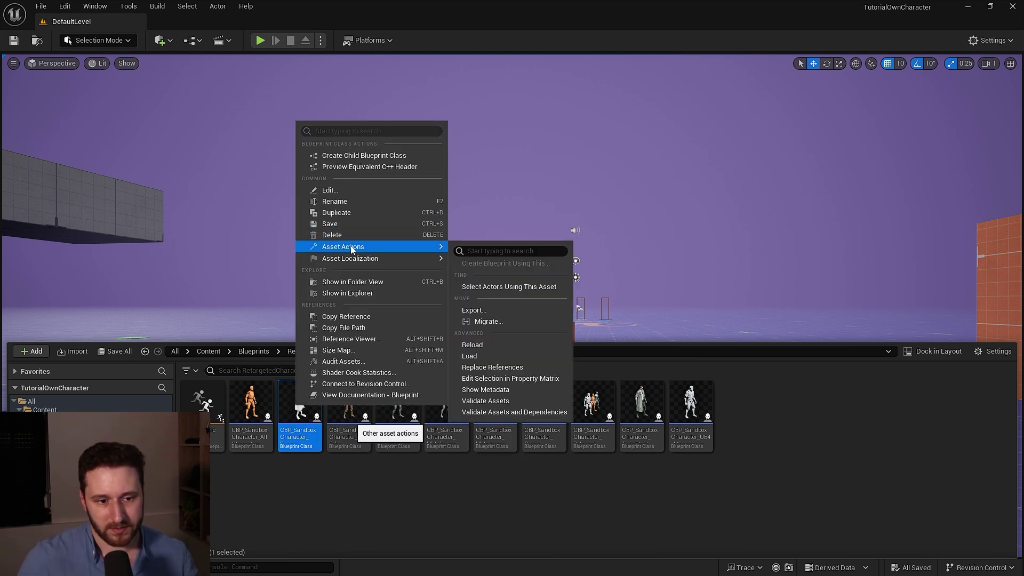
click(488, 321)
drag(665, 196, 688, 416)
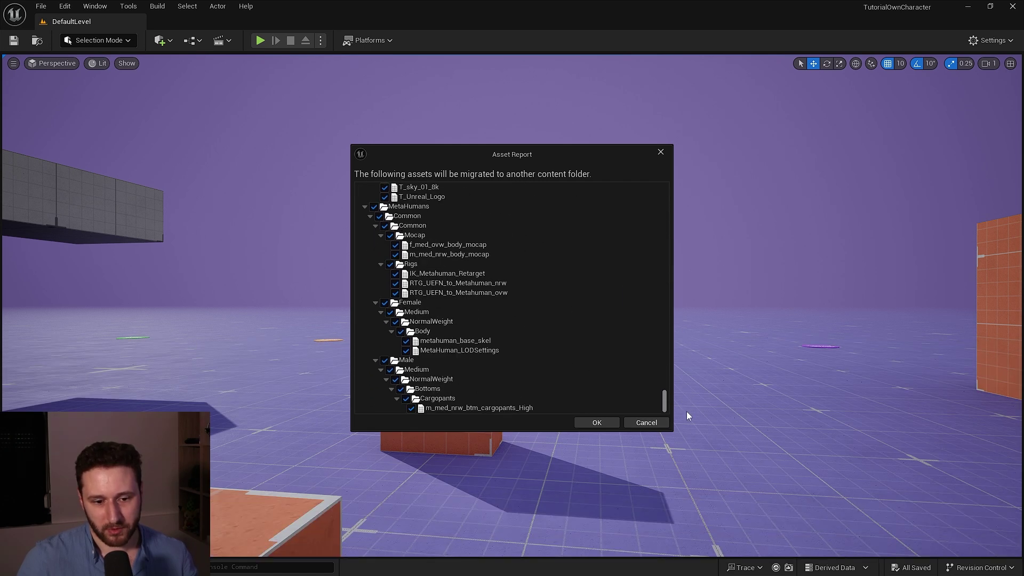
click(596, 422)
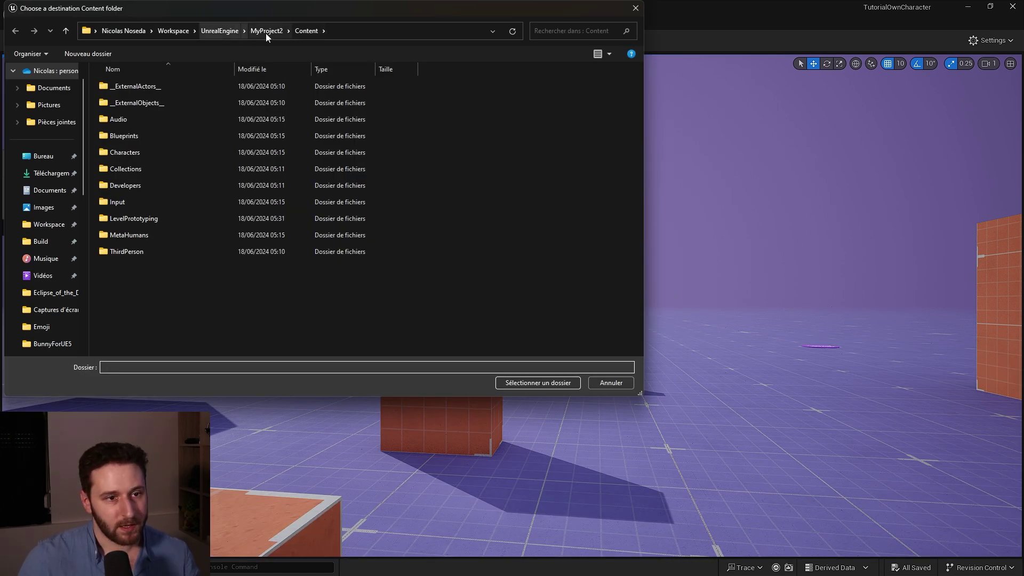
Step: Migrate the bunny assets into UnrealEngine > MigrateCharacter > Content and send the crash report
click(217, 31)
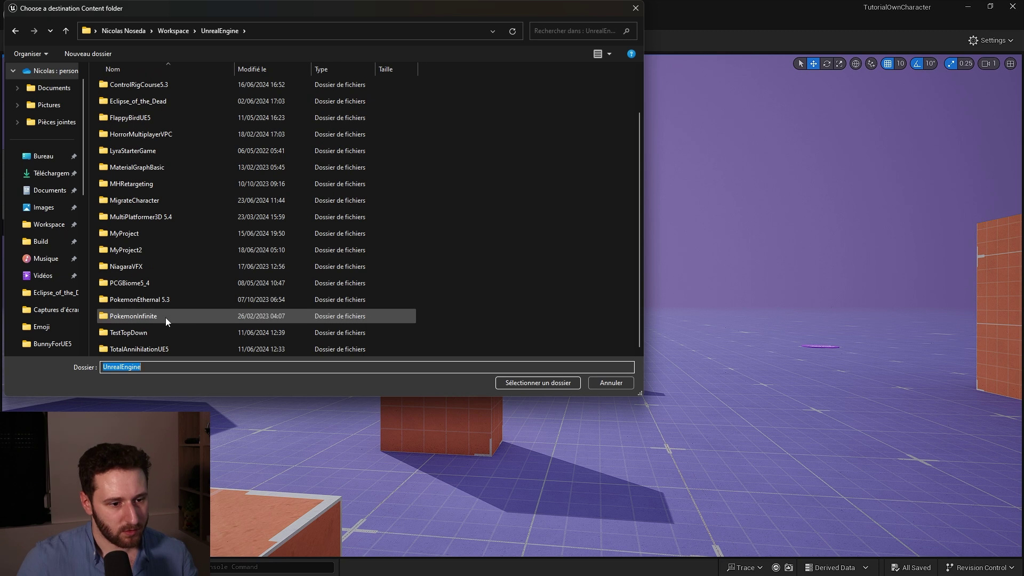
scroll(158, 256, up, 2)
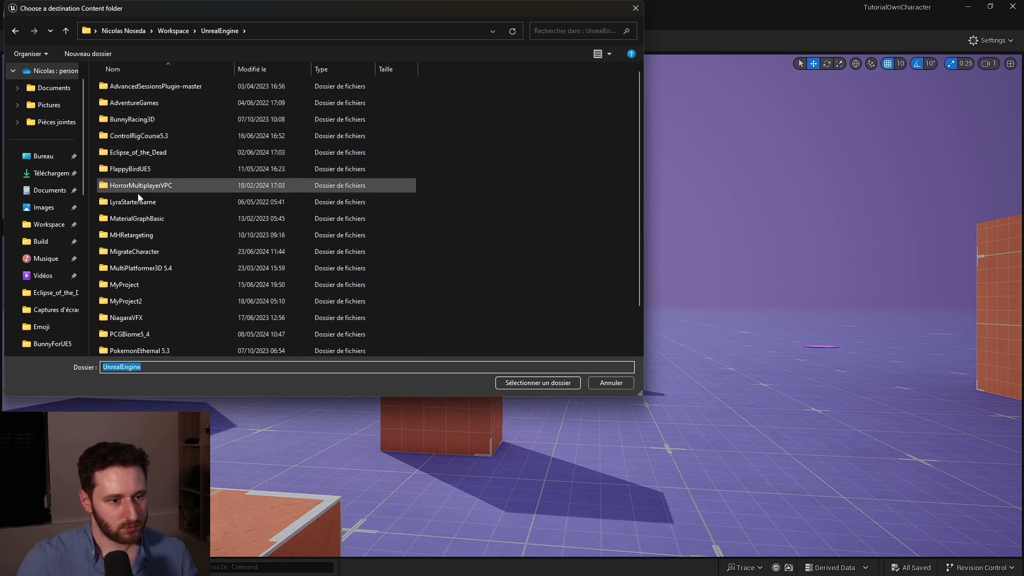
click(140, 254)
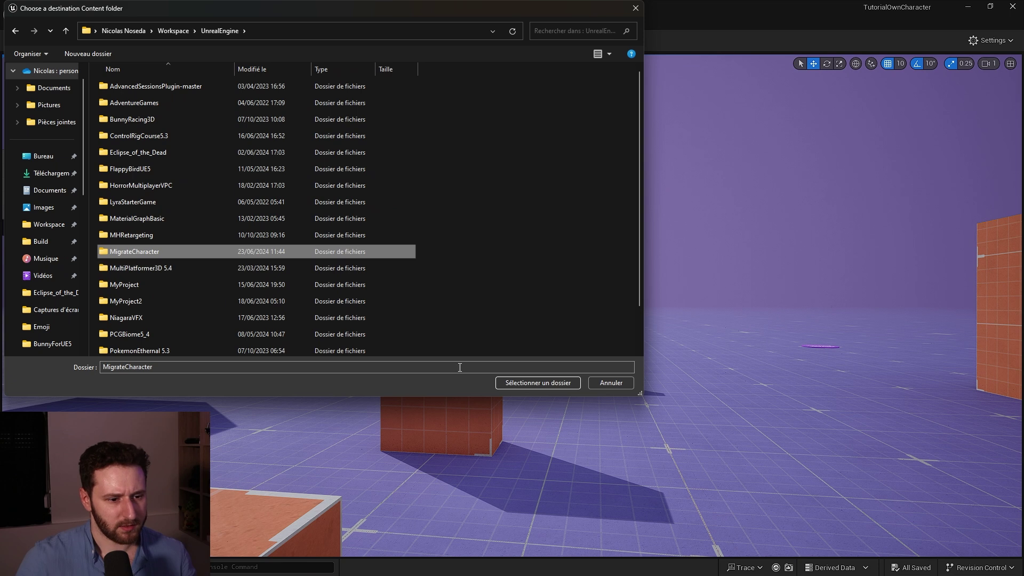
double_click(159, 253)
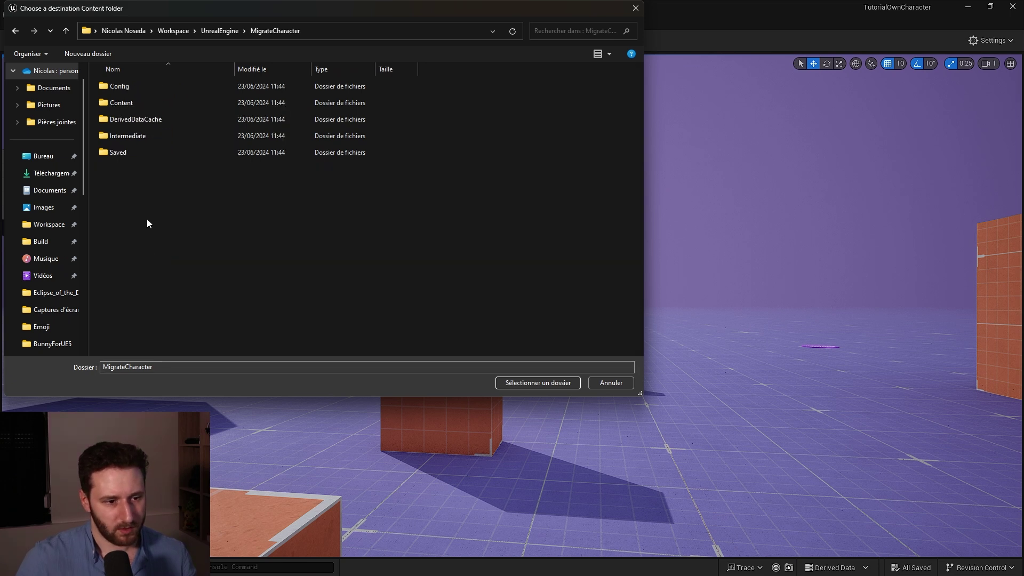
click(134, 101)
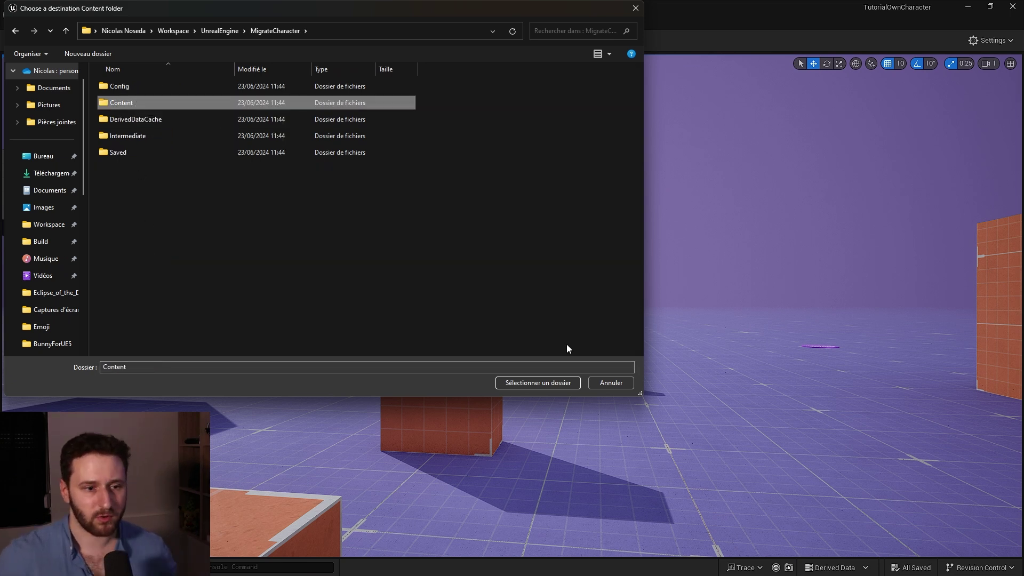
click(552, 383)
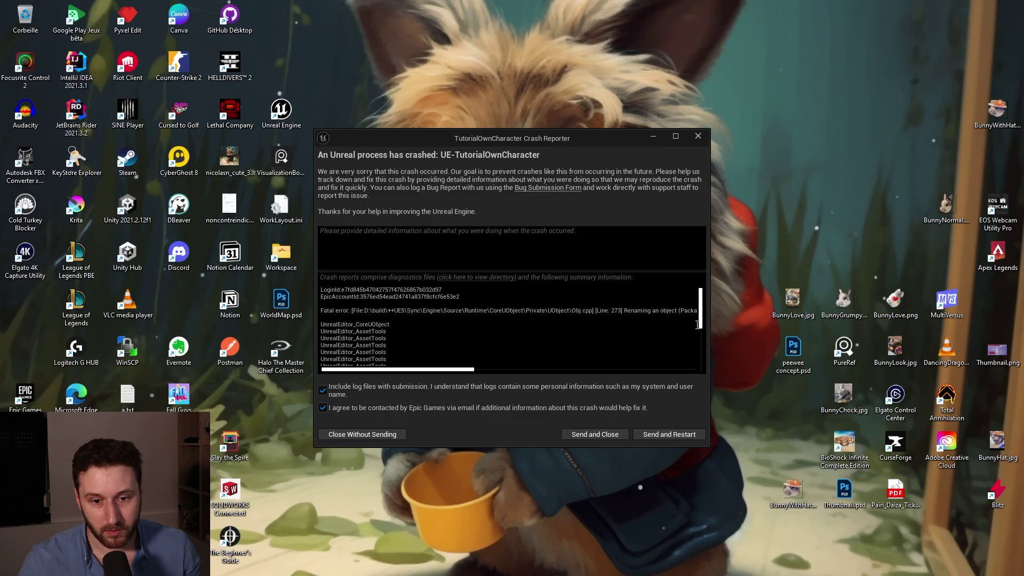
click(587, 435)
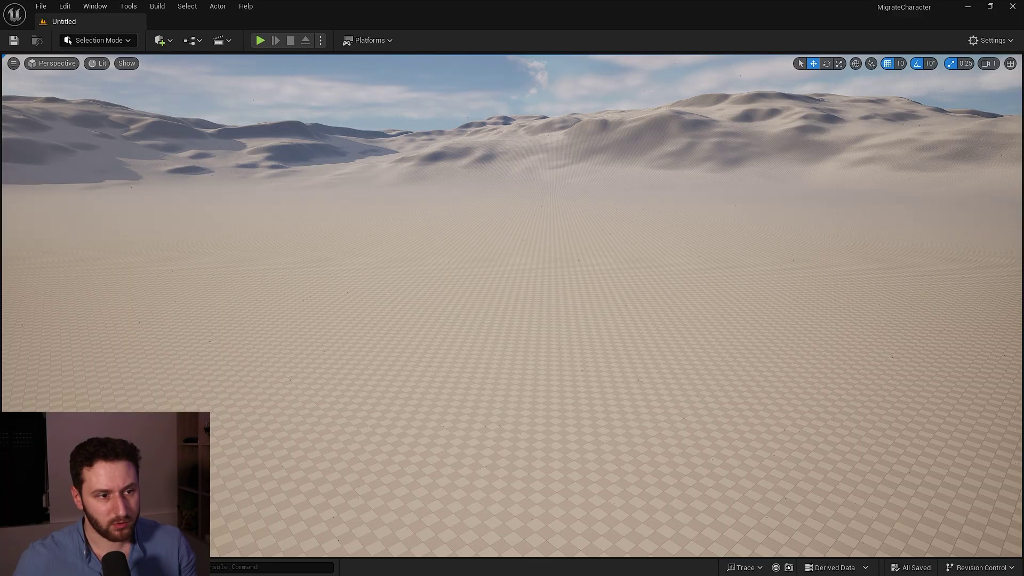
Step: Verify CBP_SandboxCharacter_Bunny is in Blueprints > RetargetedCharacters, close the drawer, and open the Edit menu
key(ctrl+space)
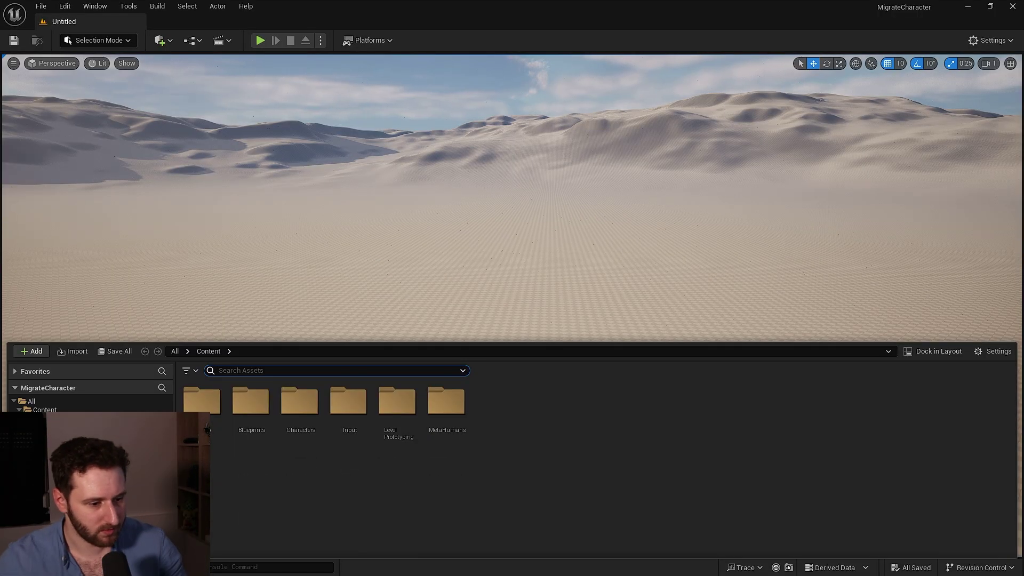
double_click(251, 400)
double_click(347, 401)
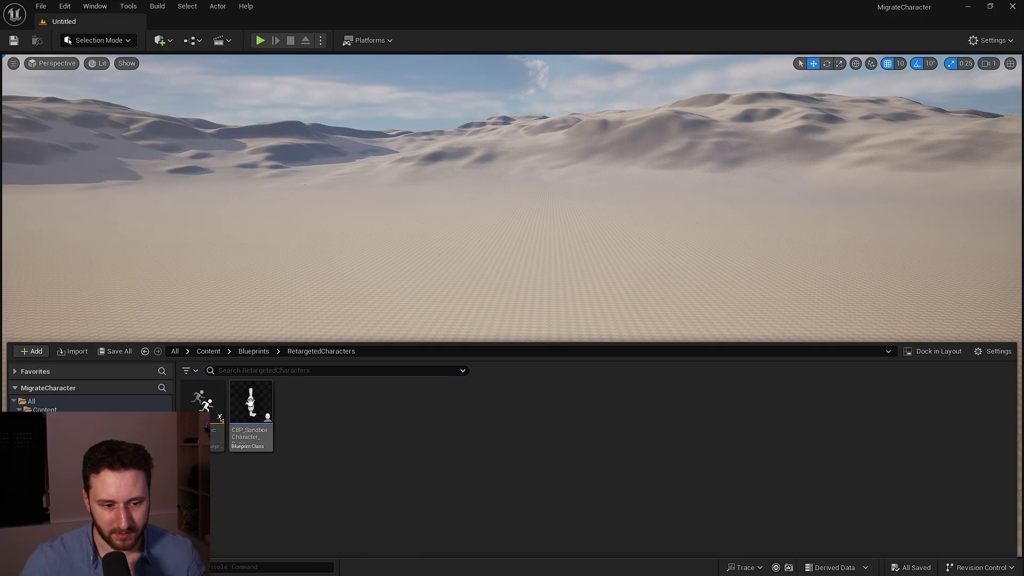
click(65, 8)
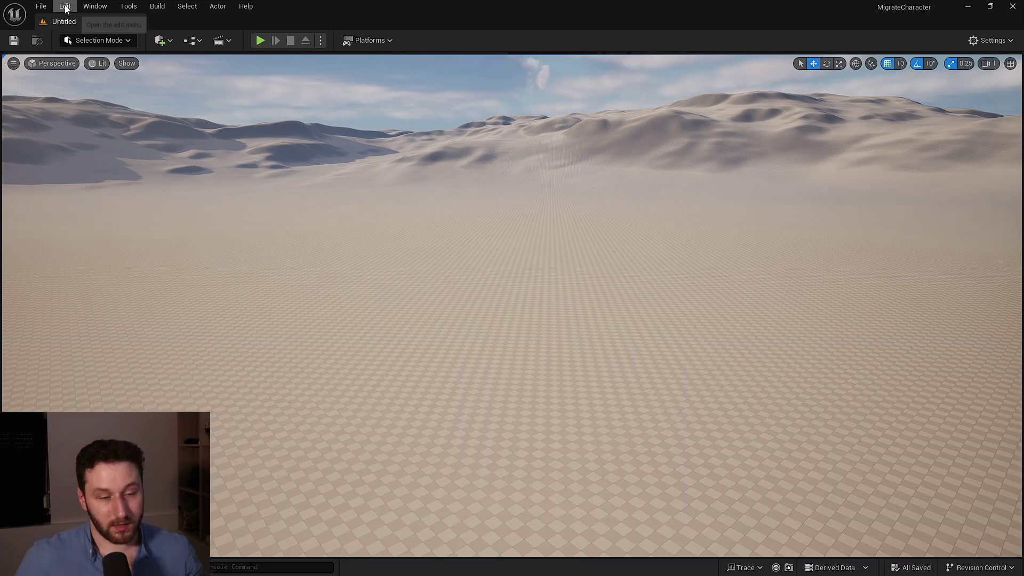
click(41, 6)
Step: Open the Plugins window and enable the Motion Trajectory plugin, accepting its experimental warning
click(65, 6)
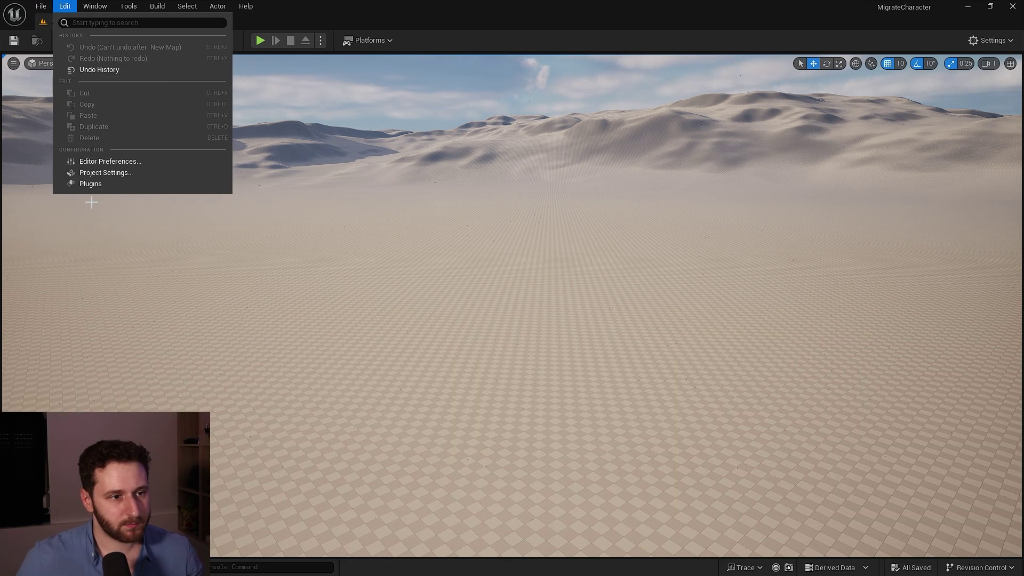
click(104, 185)
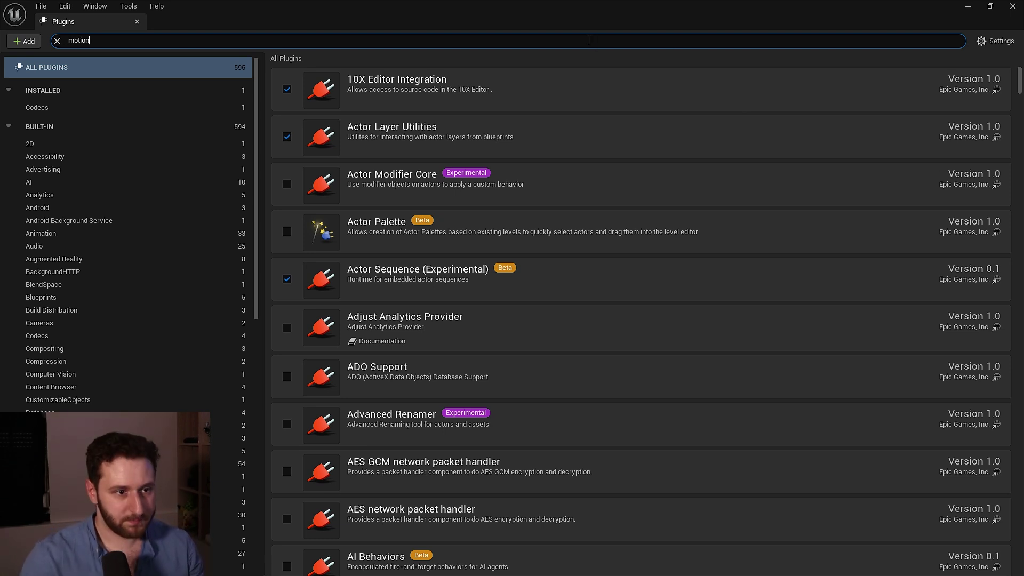
text(aj)
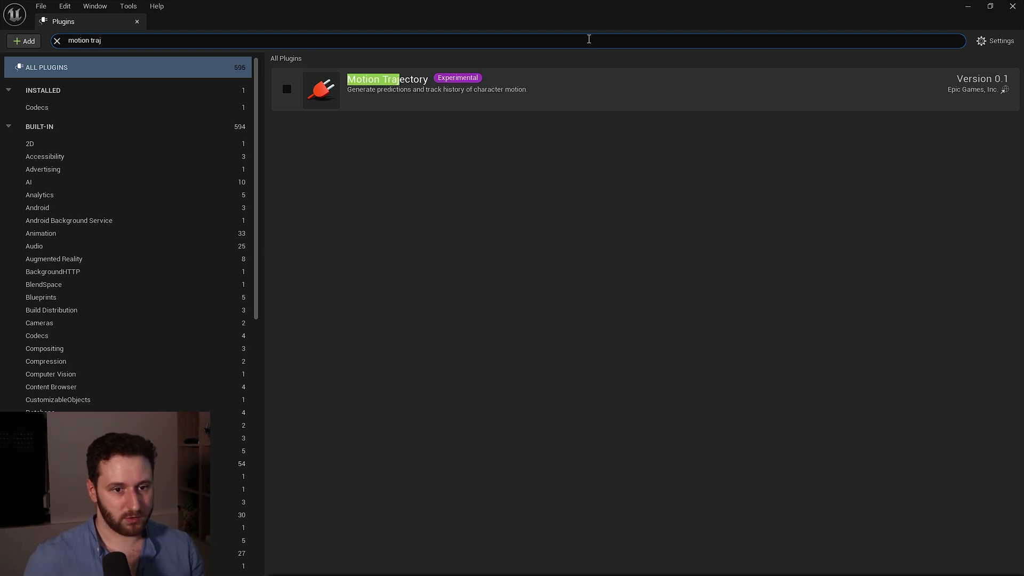
click(287, 89)
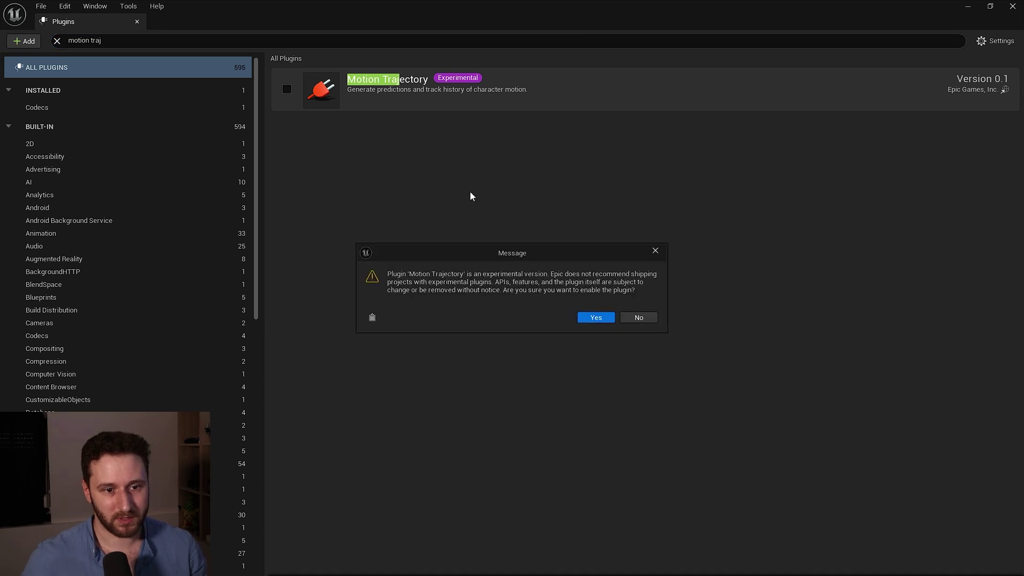
click(596, 318)
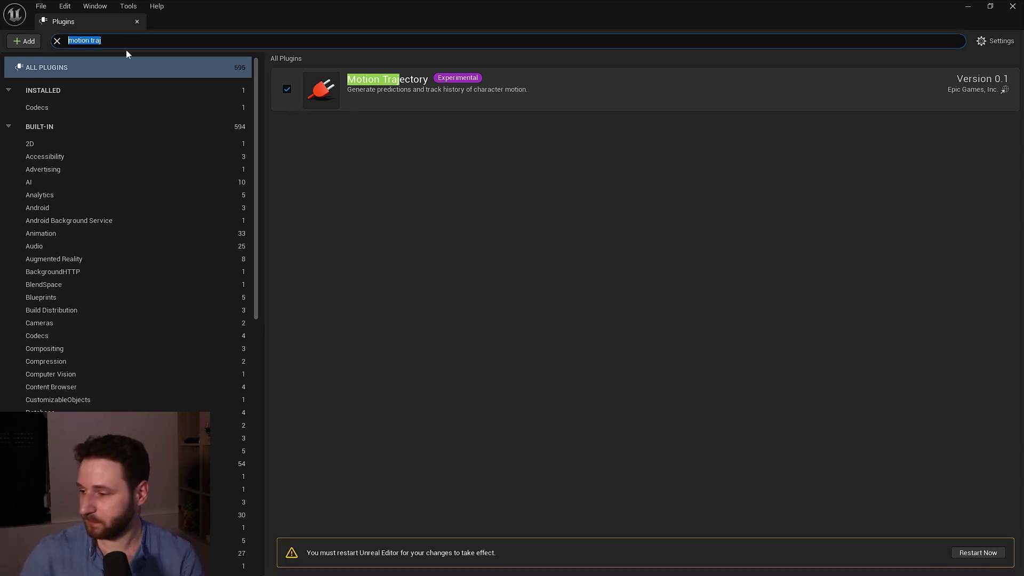
Step: Enable the Pose Search, Motion Warping and Animation Warping plugins
text(pose sear)
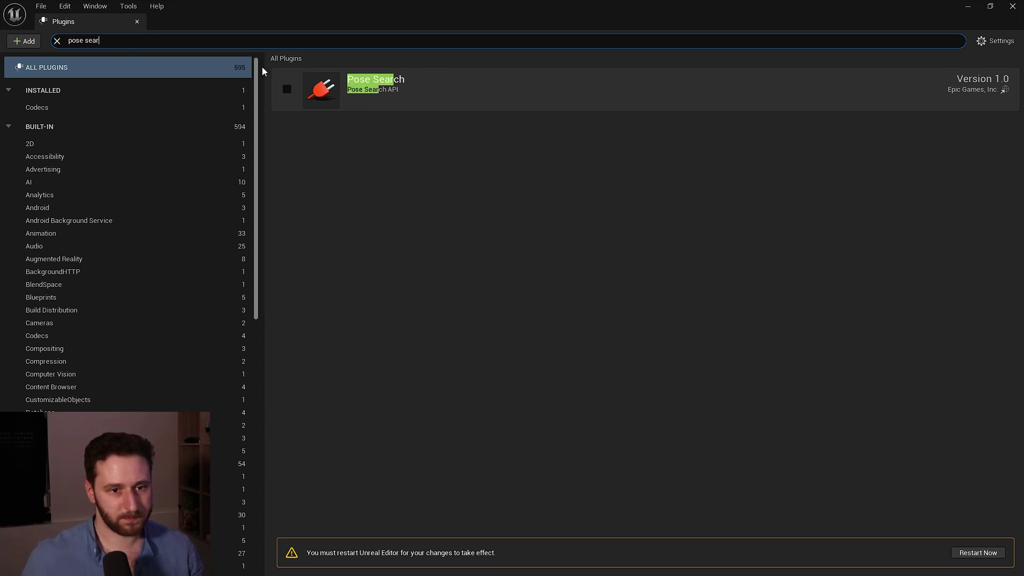
click(288, 90)
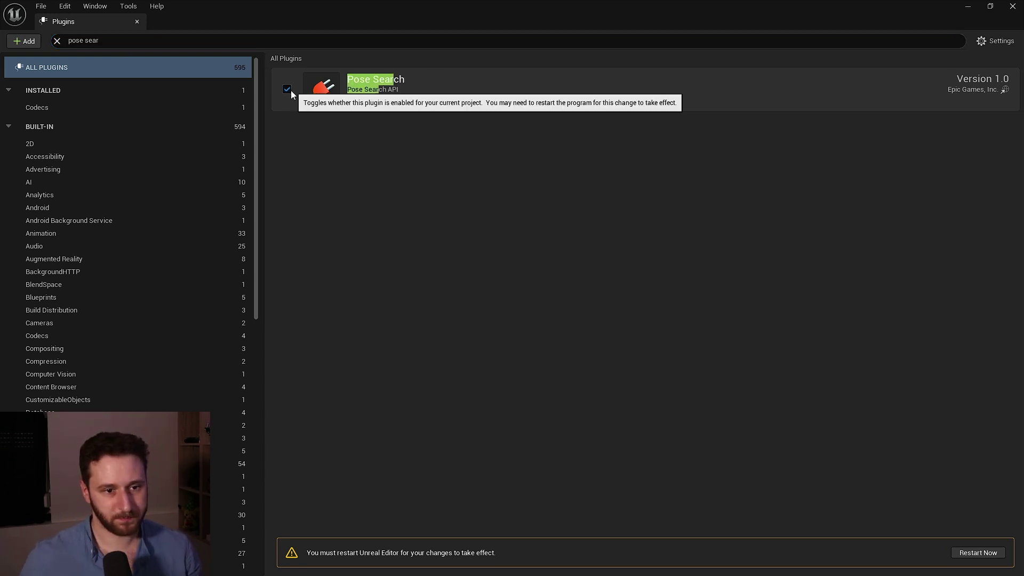
click(70, 45)
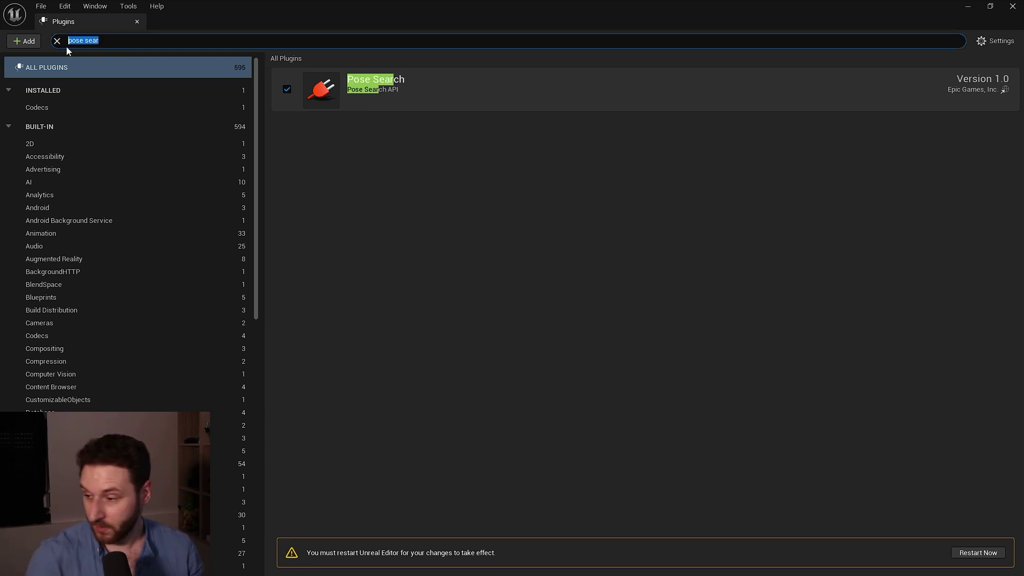
key(BackSpace)
text(Mo)
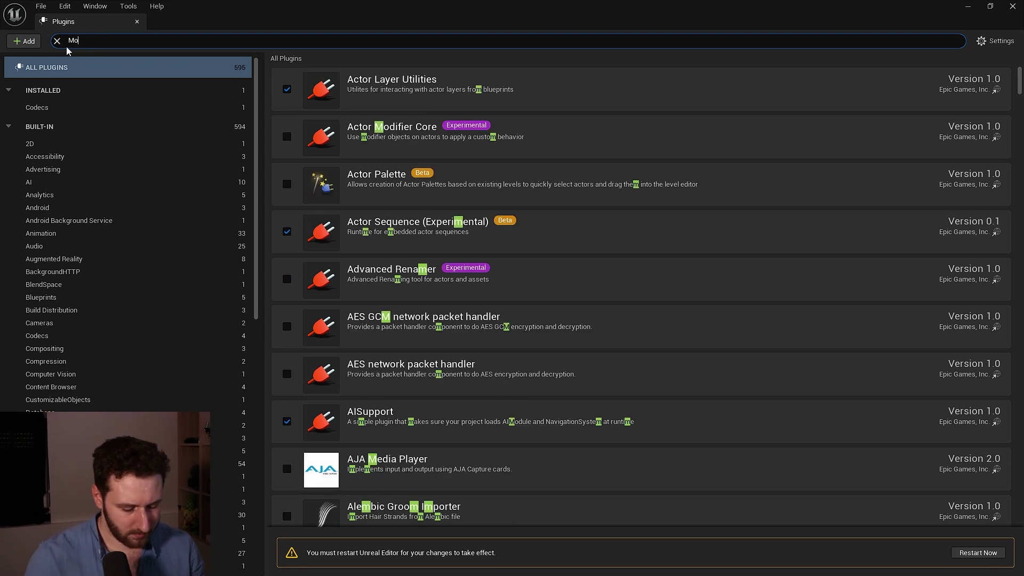
text(tion warping)
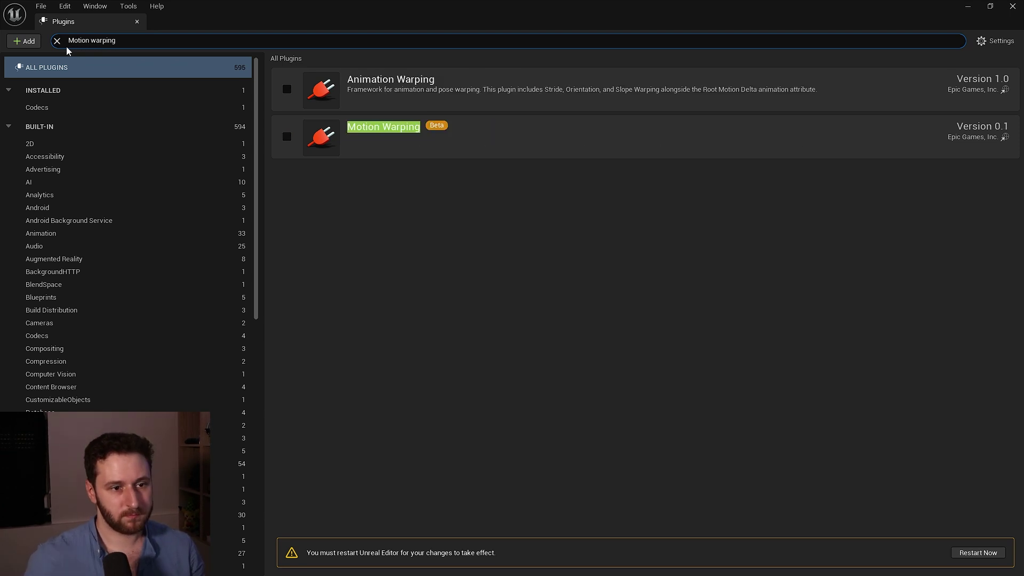
click(286, 137)
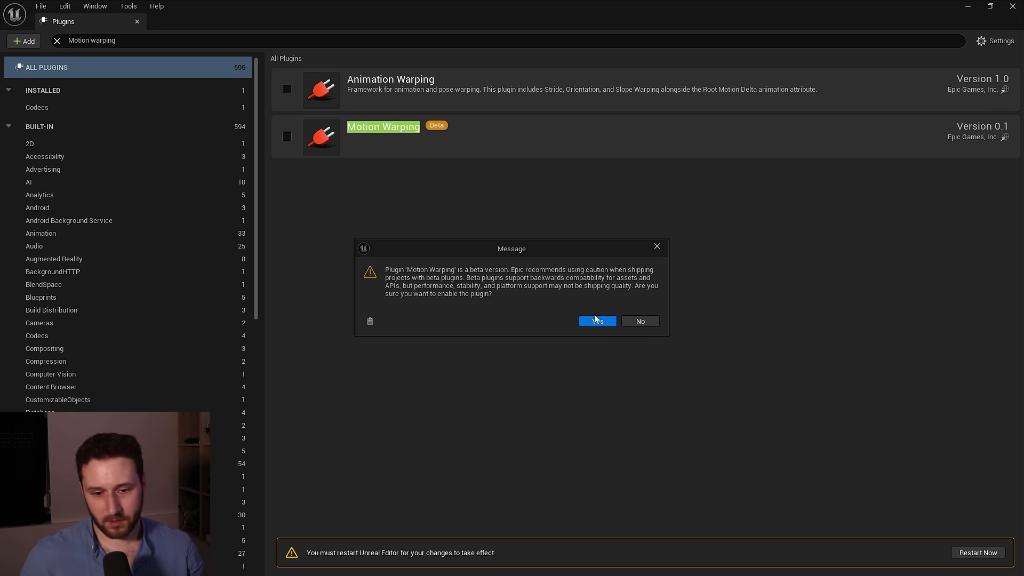
click(597, 321)
click(287, 88)
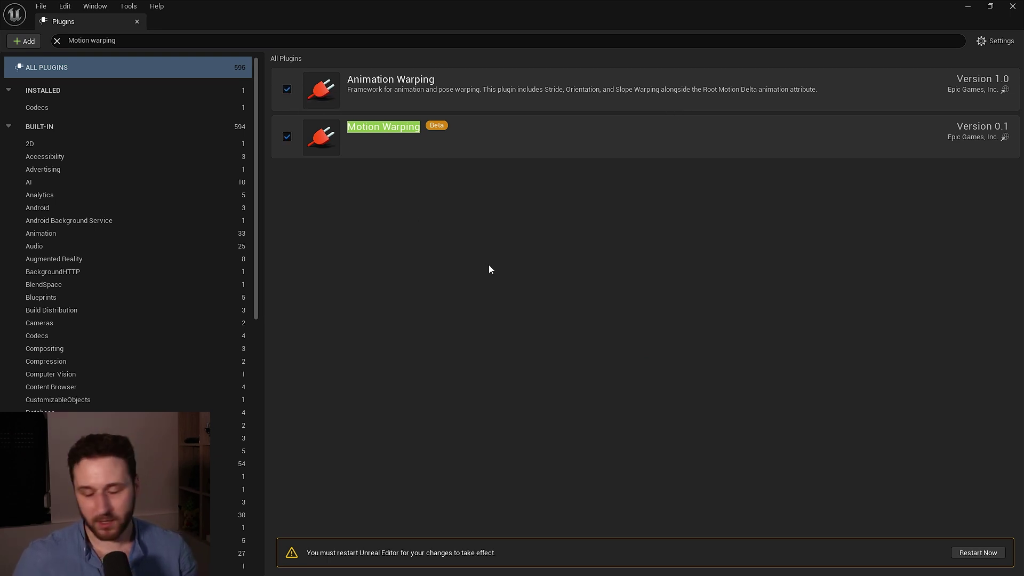
Step: Enable the Chooser and Animation Locomotion Library plugins, accepting their beta warnings
drag(115, 40, 56, 38)
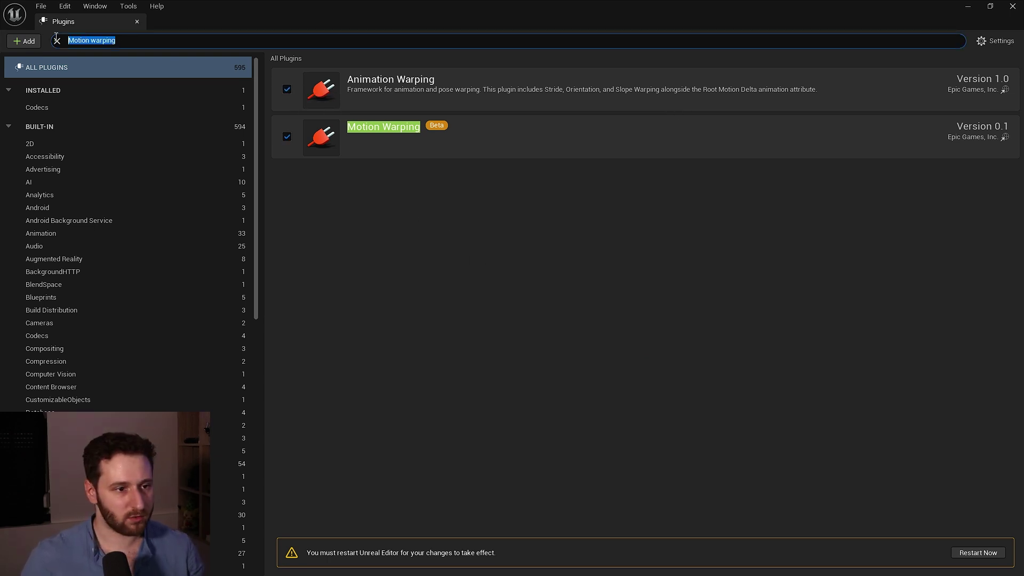
text(chooser)
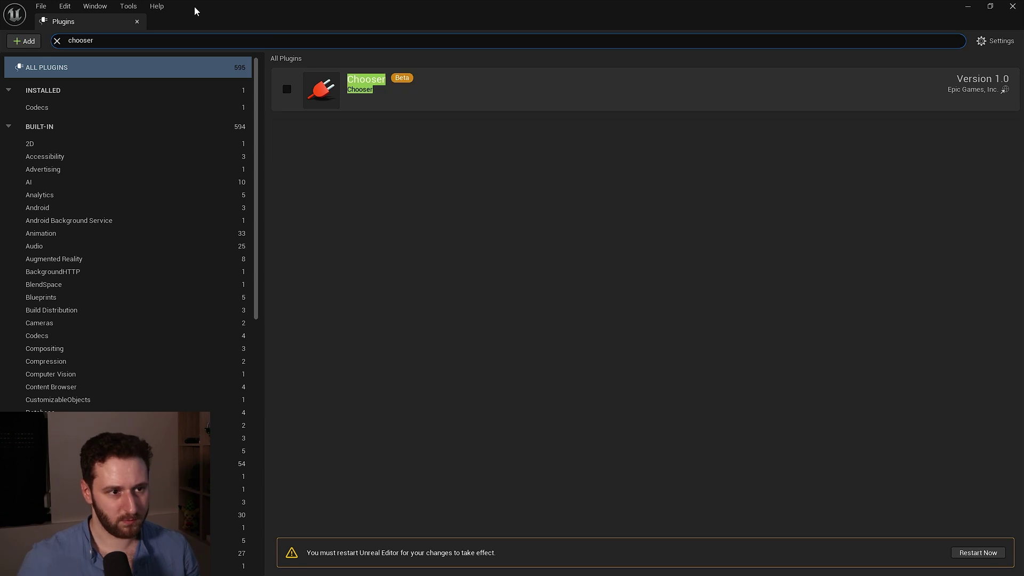
click(288, 88)
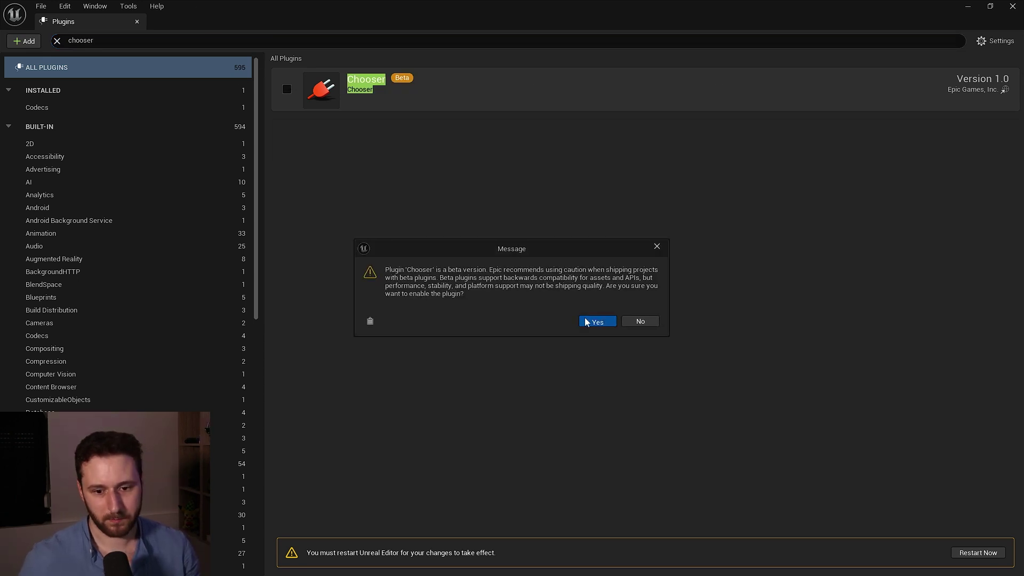
click(587, 322)
click(117, 37)
text(ani)
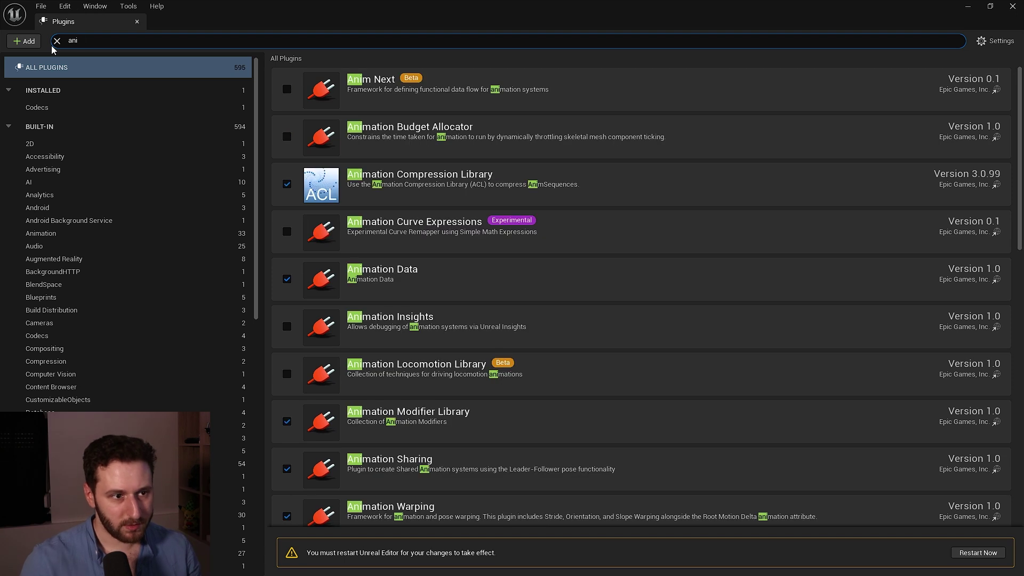
text(mation loco)
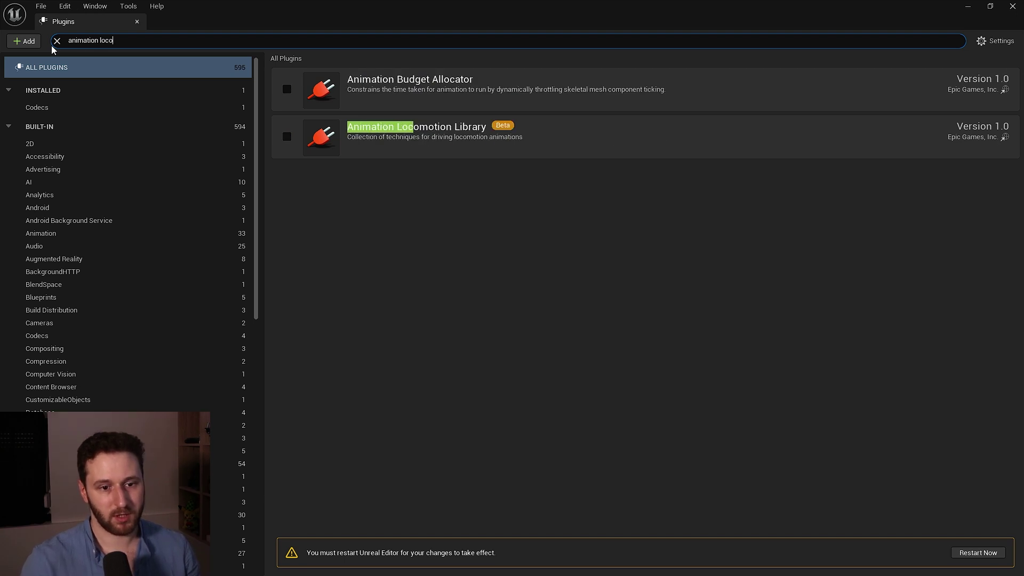
click(287, 90)
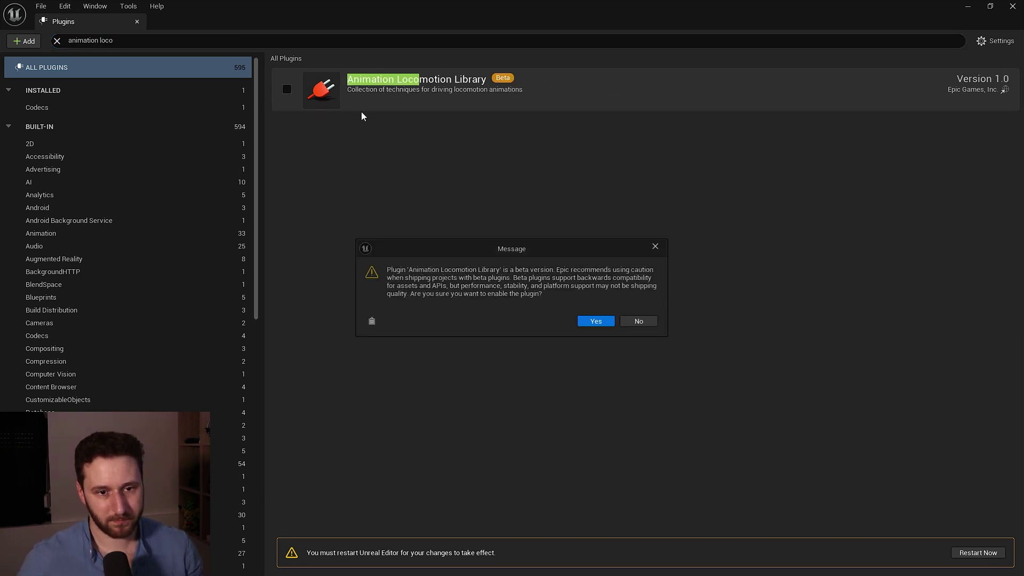
click(597, 321)
Step: Enable the Deformer Graph plugin, then restart the editor
click(63, 41)
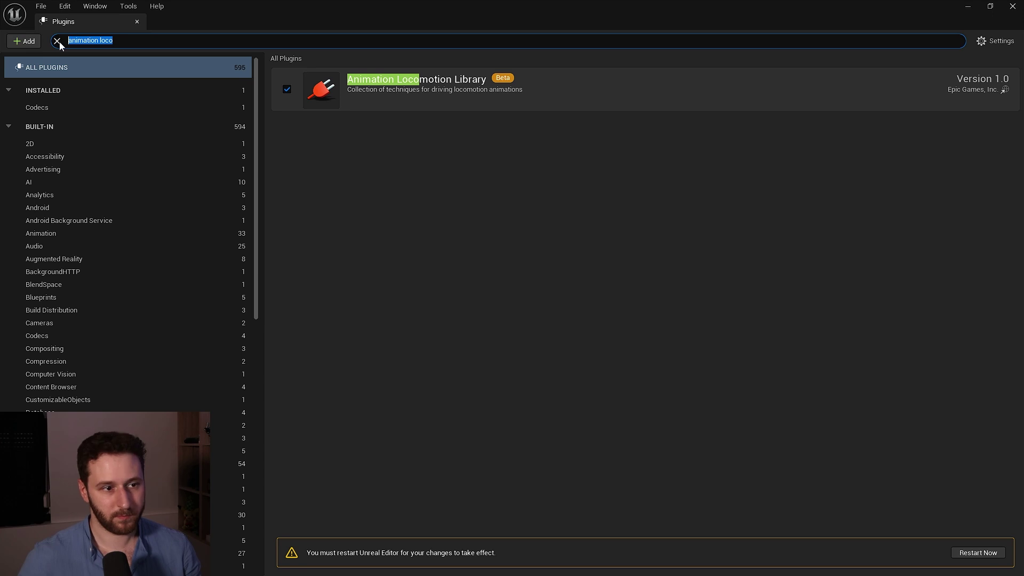
key(BackSpace)
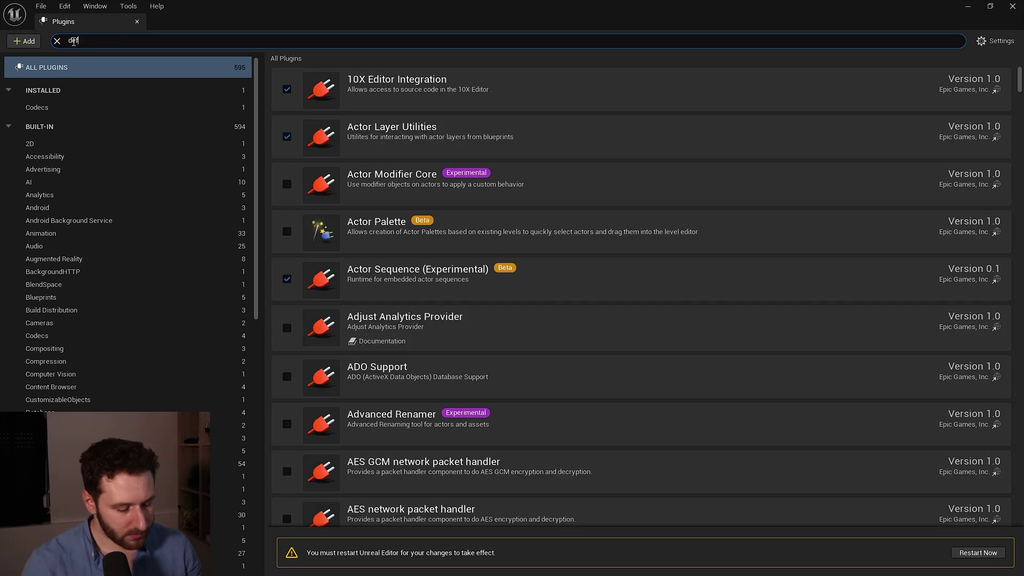
text(deformer)
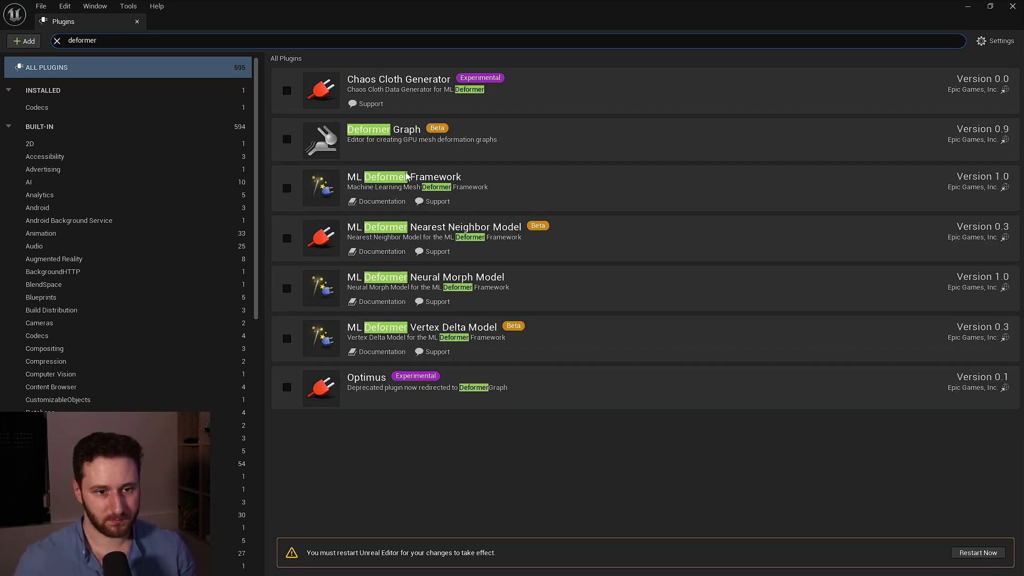
click(287, 139)
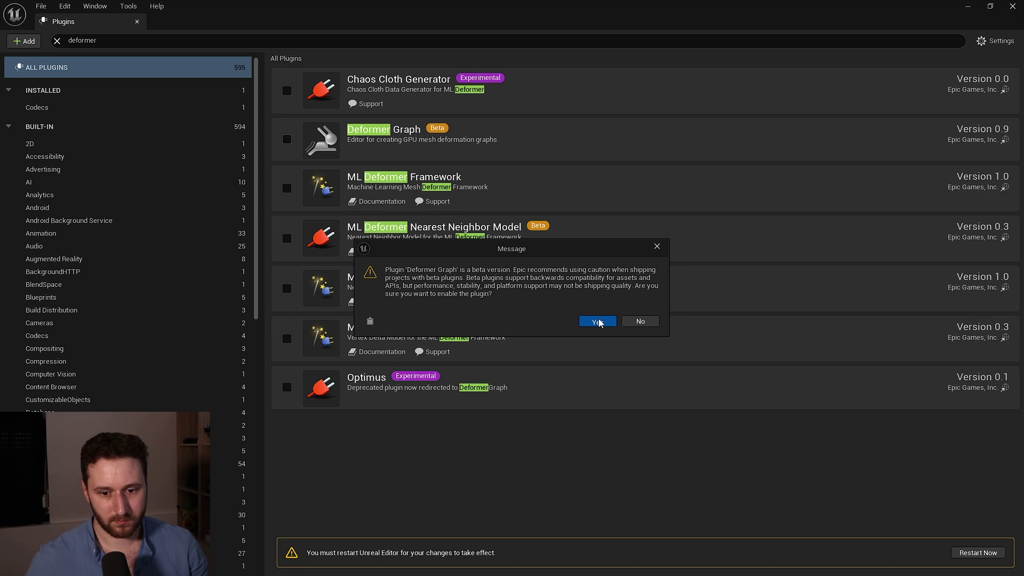
click(597, 321)
click(978, 553)
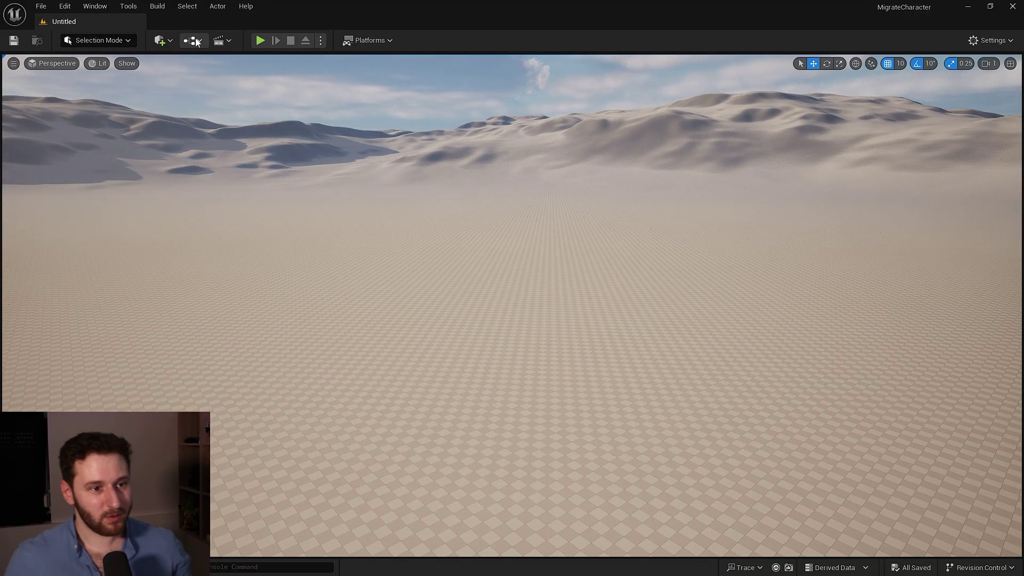
Step: Create a Game Mode Base blueprint class named GM_Bunny in the Content folder
click(192, 40)
key(ctrl+space)
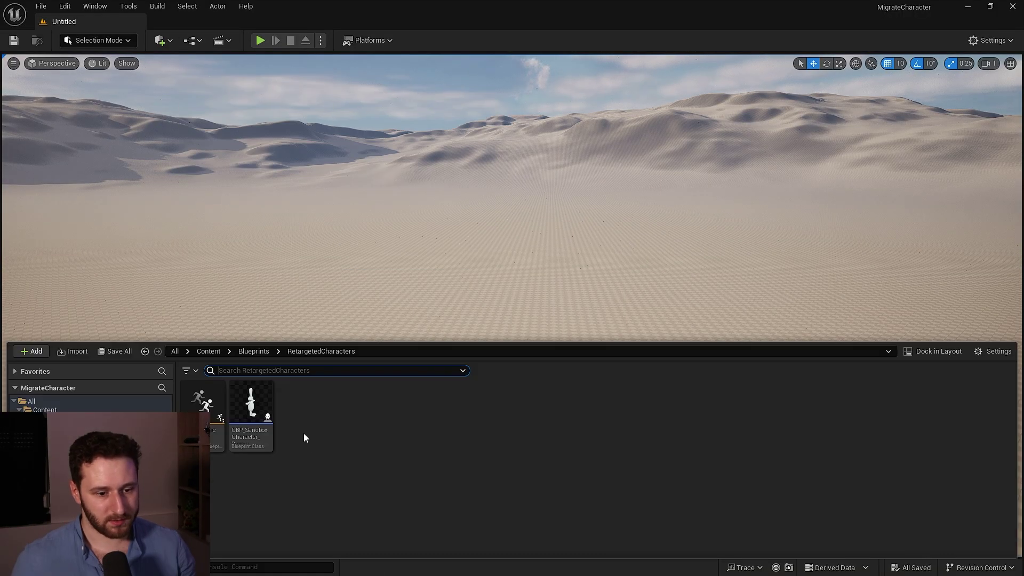
right_click(285, 491)
right_click(285, 492)
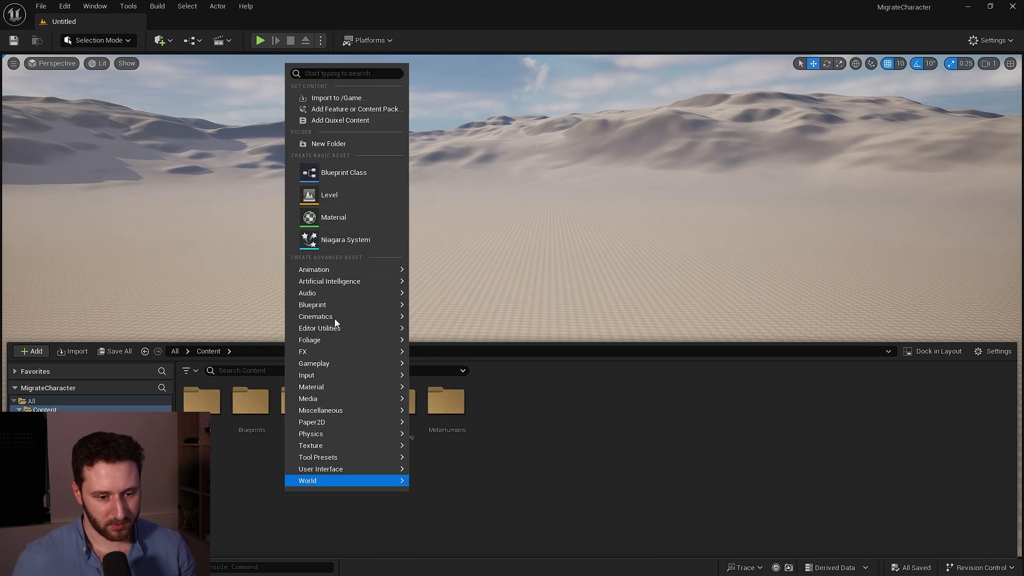
click(341, 180)
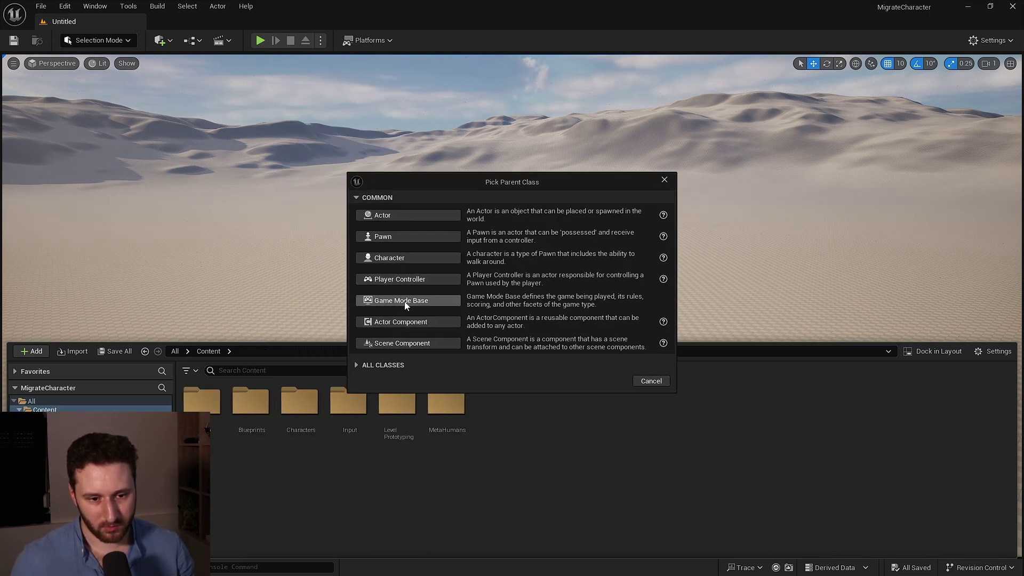
click(405, 302)
text(GM)
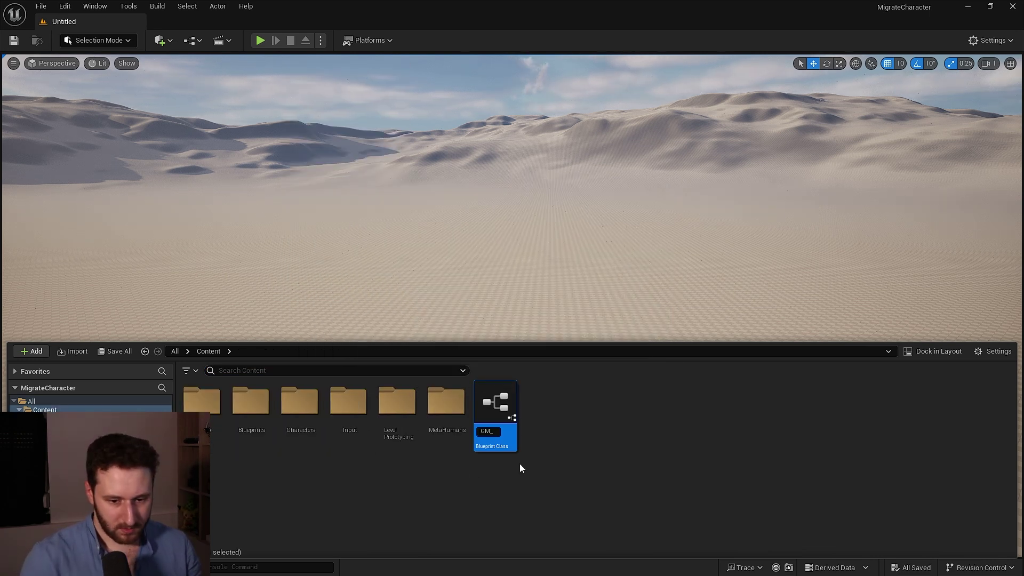
text(_Bunny)
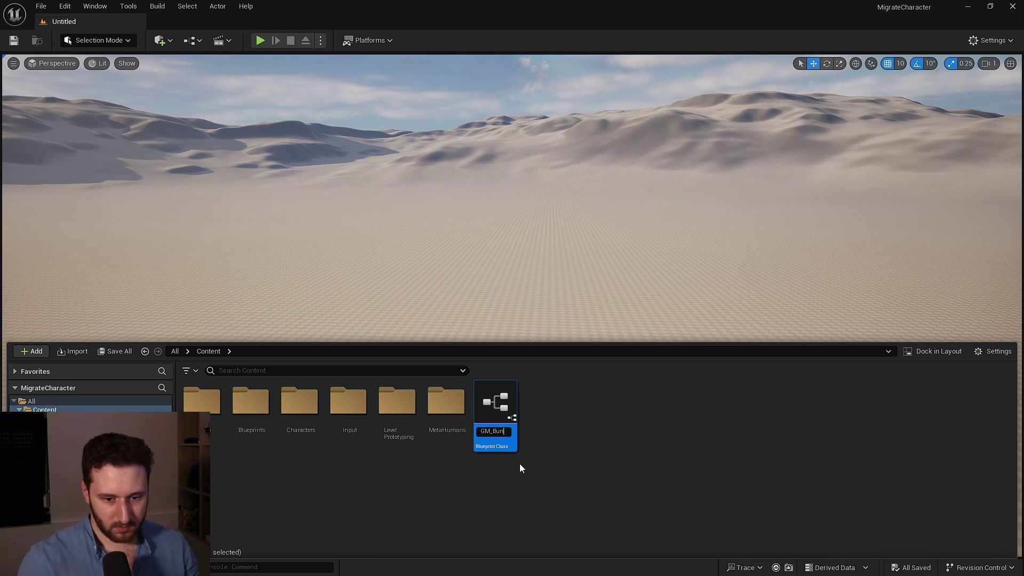
key(Return)
Step: Set GM_Bunny's Default Pawn Class to CBP_SandboxCharacter_Bunny, compile, and close it
double_click(507, 443)
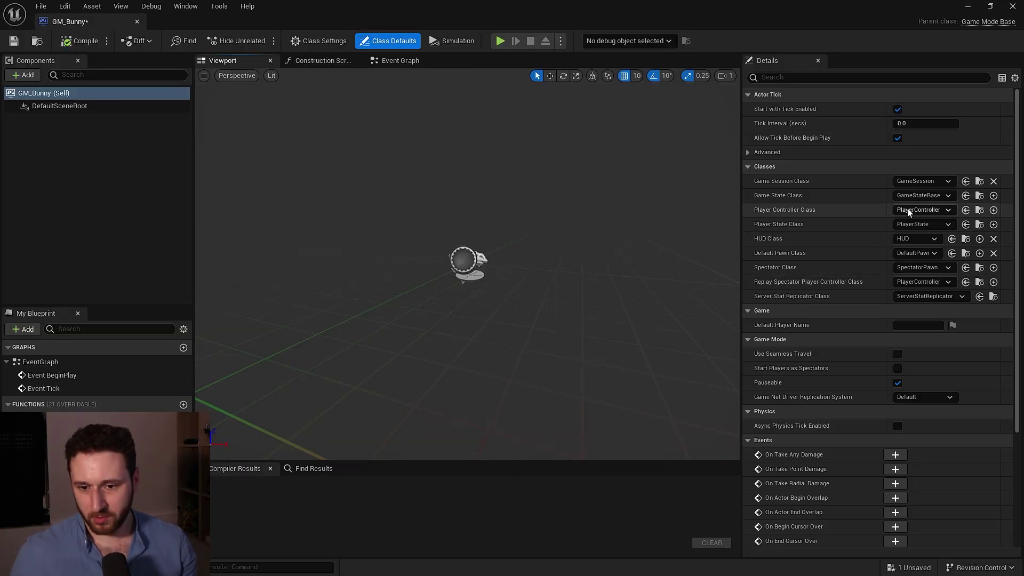
click(916, 253)
click(958, 318)
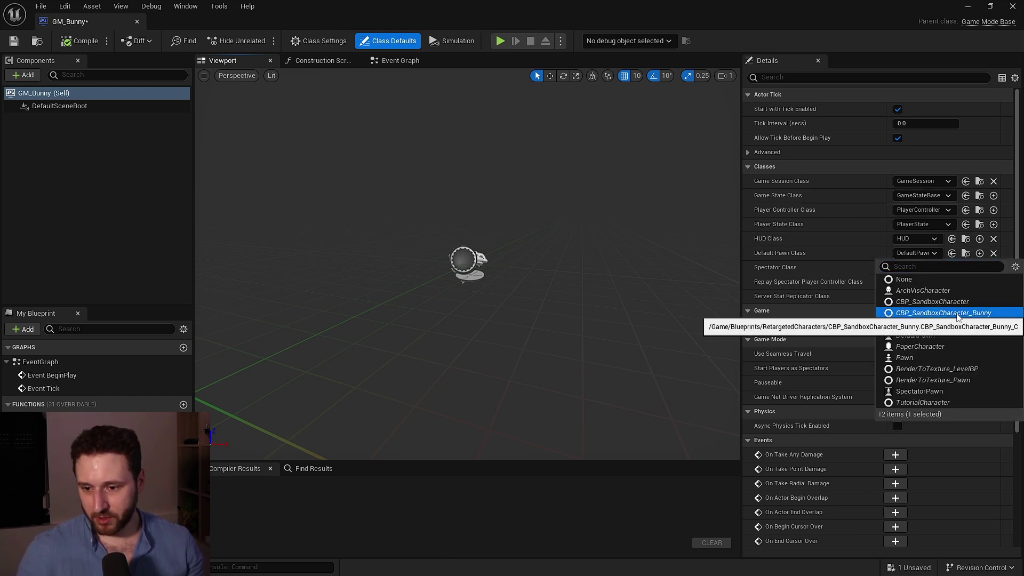
click(80, 40)
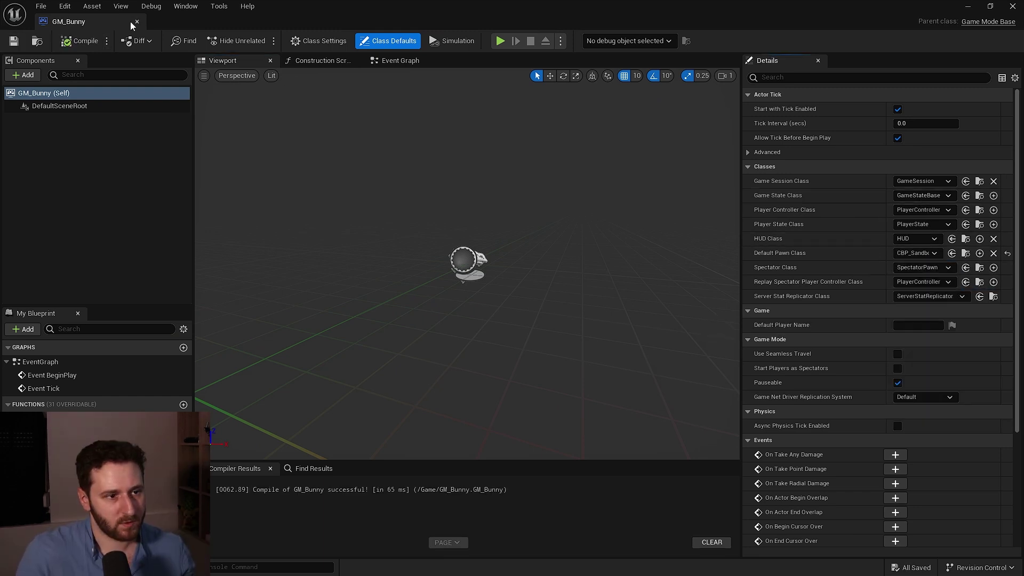
click(137, 21)
Step: Select GM_Bunny as the project's GameModeBase class via Blueprints > GameMode
click(197, 40)
mouse_move(321, 151)
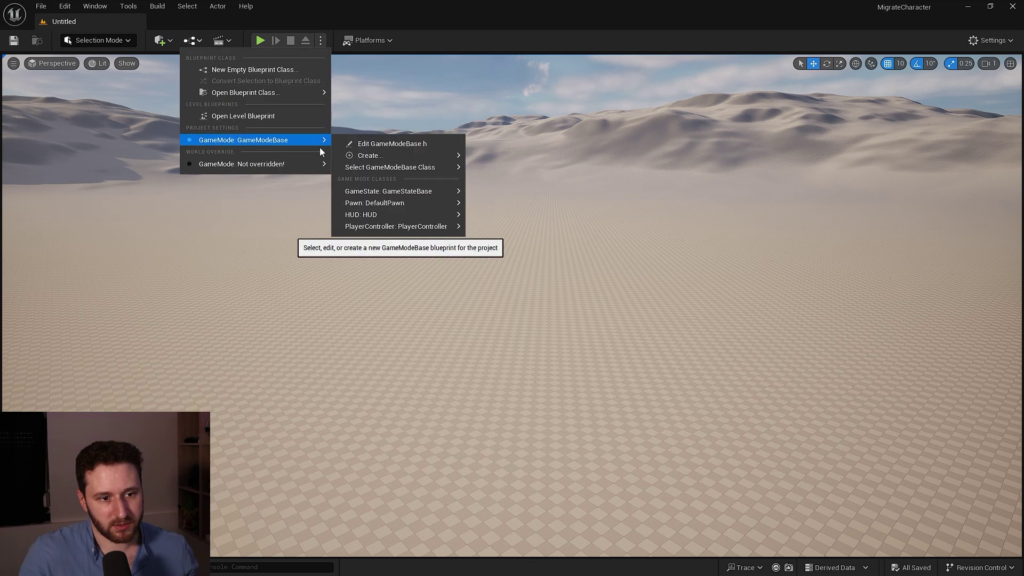
mouse_move(405, 167)
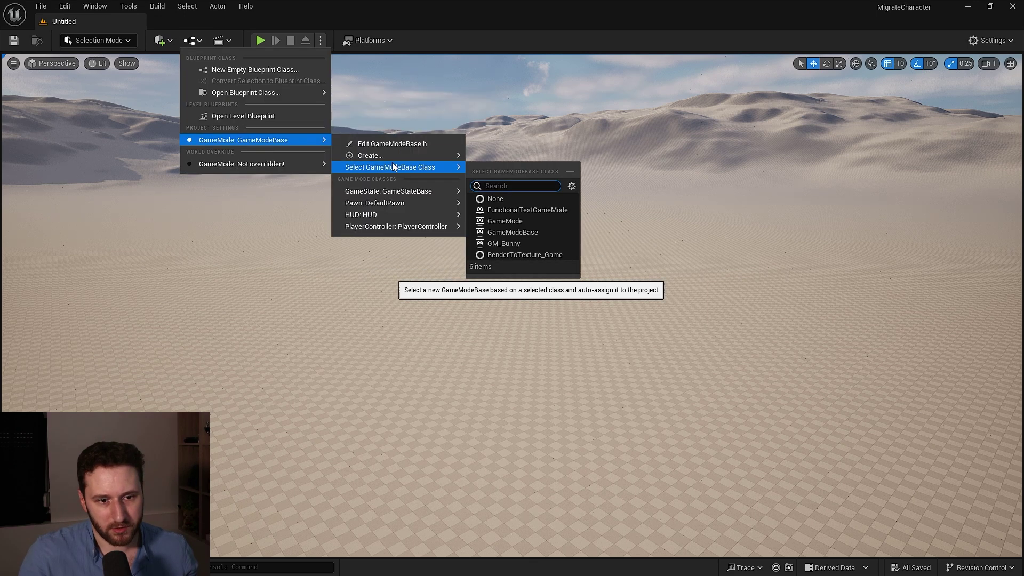
click(516, 244)
right_drag(204, 130, 204, 194)
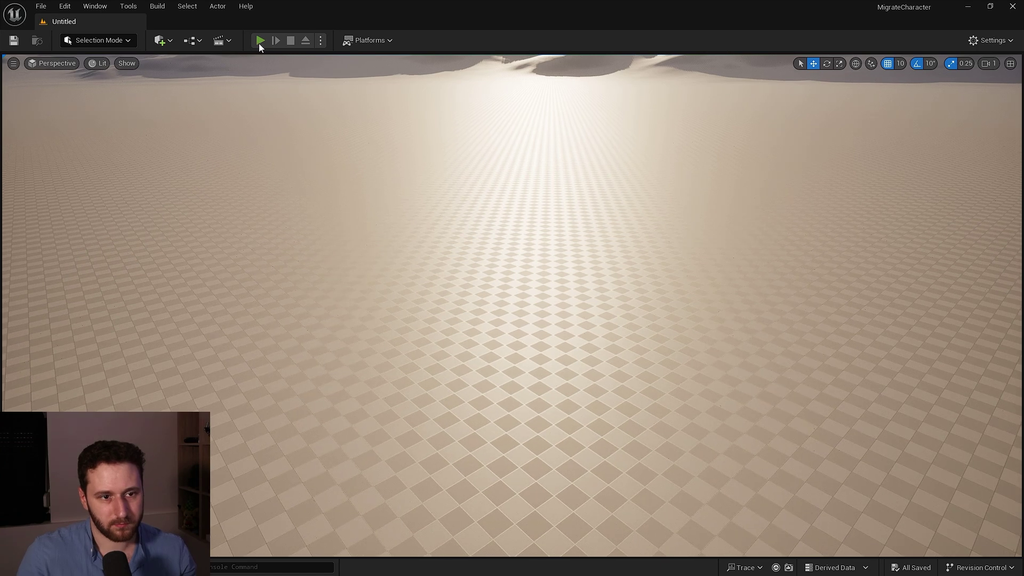
Step: Start play mode and run the bunny forward and to the right across the desert
key(alt+p)
click(525, 298)
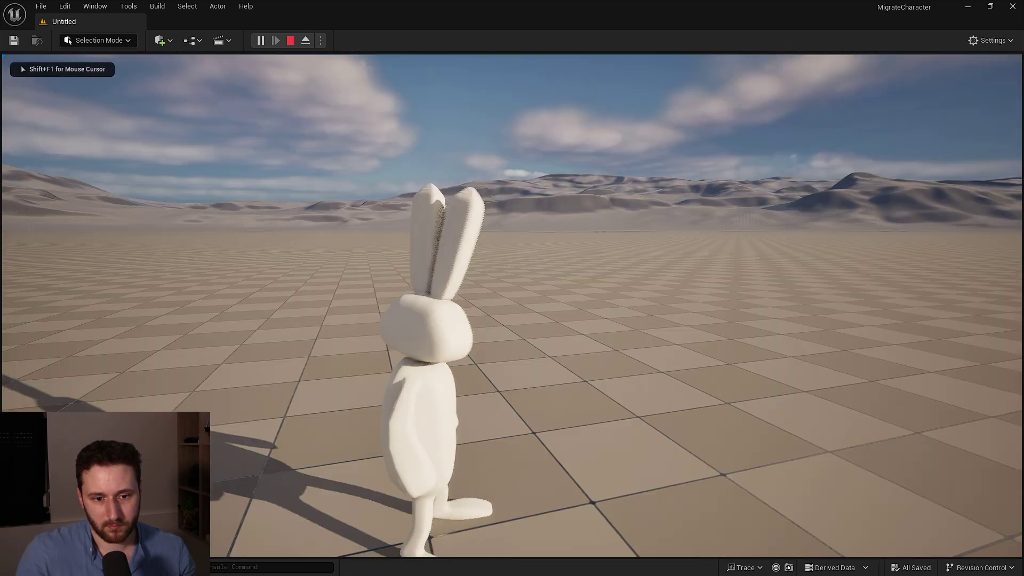
key(w)
key(d)
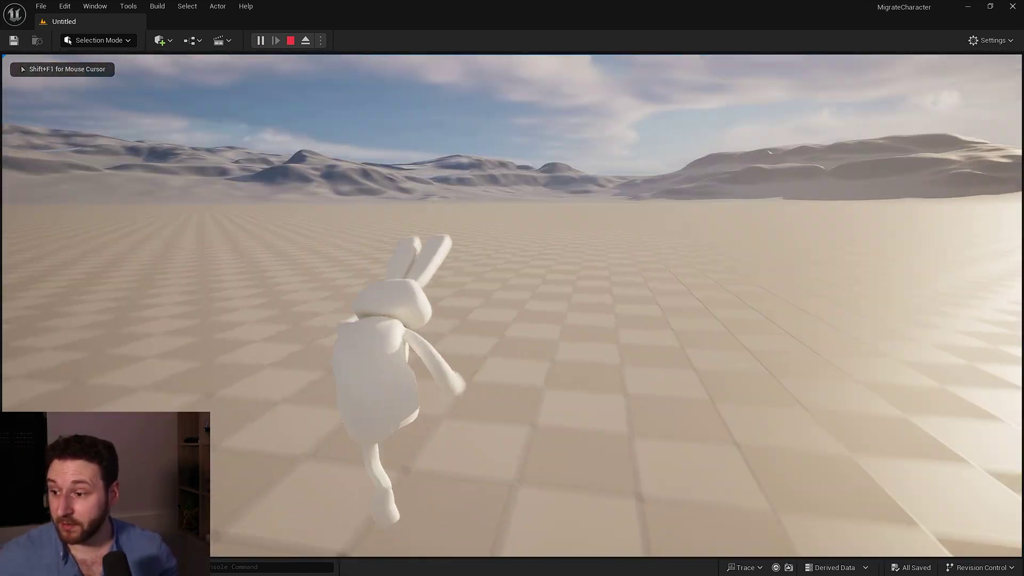